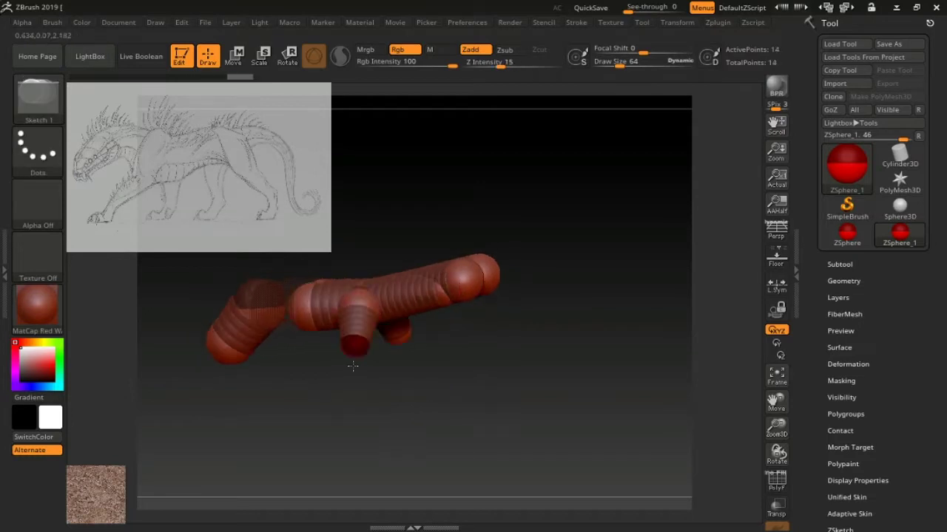
Step: Drag out new ZSpheres from the body to extend the legs and limbs
drag(487, 369, 276, 425)
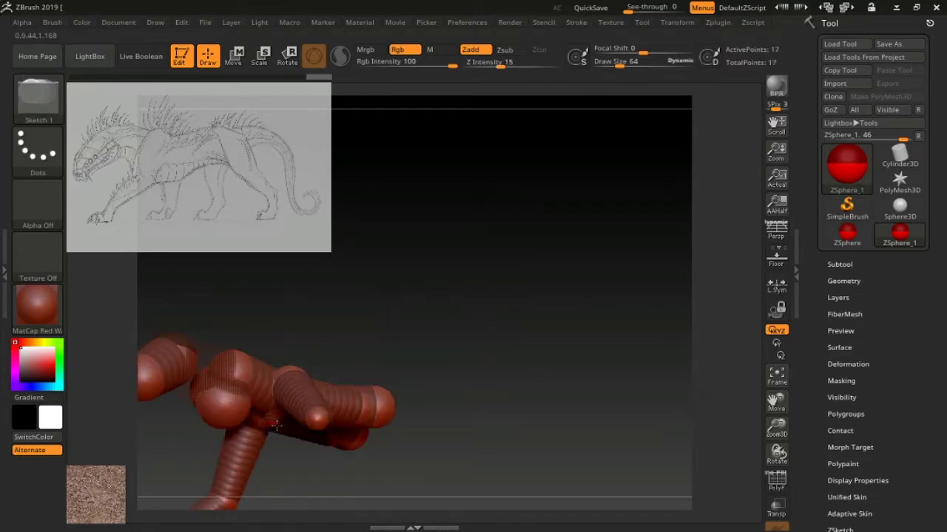
mouse_move(216, 405)
mouse_down()
mouse_move(391, 333)
mouse_move(485, 388)
mouse_up()
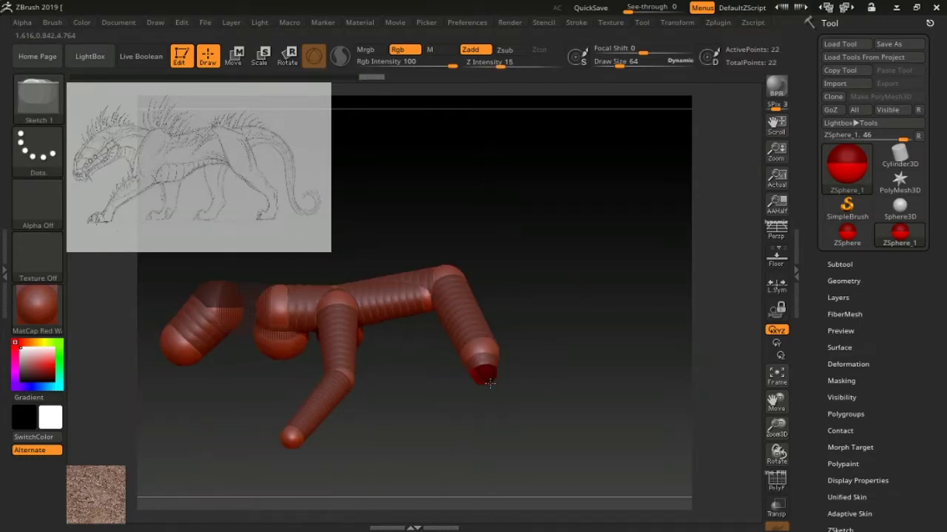
mouse_move(549, 384)
mouse_down()
mouse_move(406, 292)
mouse_move(412, 327)
mouse_move(391, 264)
mouse_up()
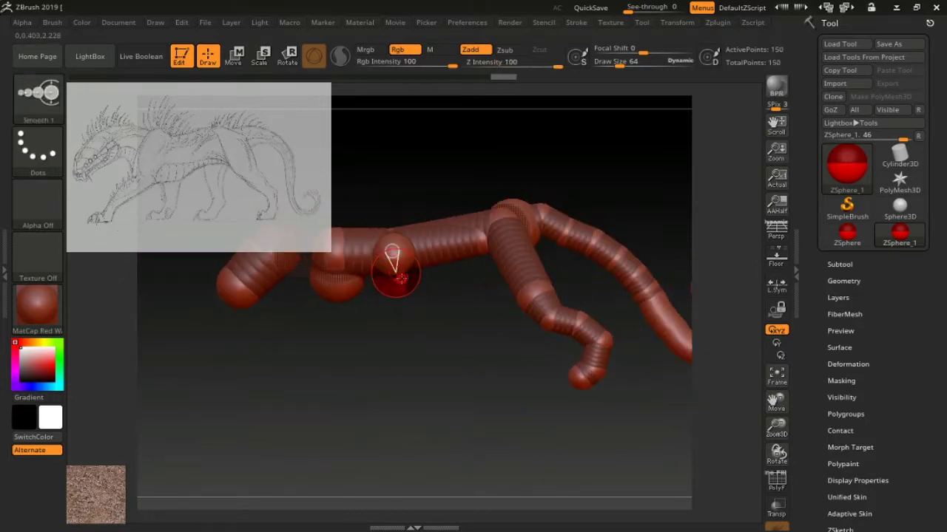
Step: Check the armature's pose from side and front views, recentring it in the viewport
drag(359, 338, 374, 268)
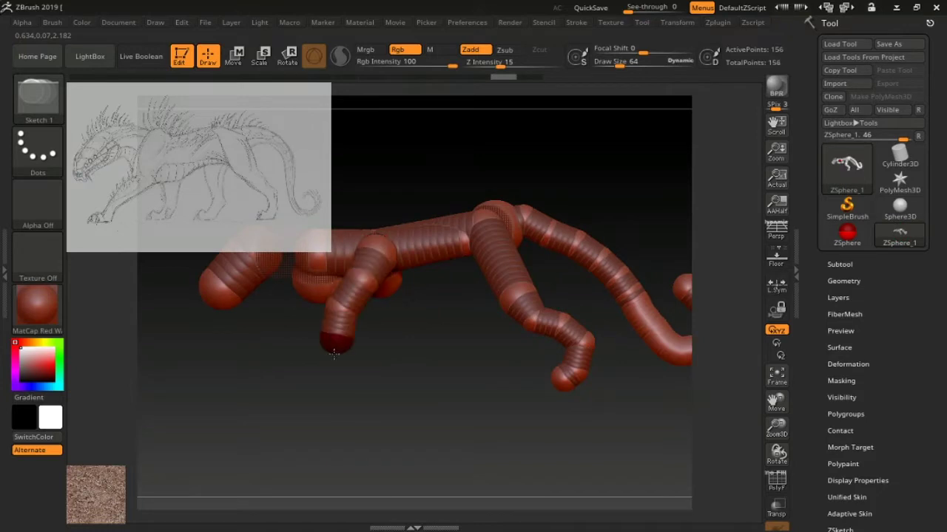
drag(454, 348, 407, 367)
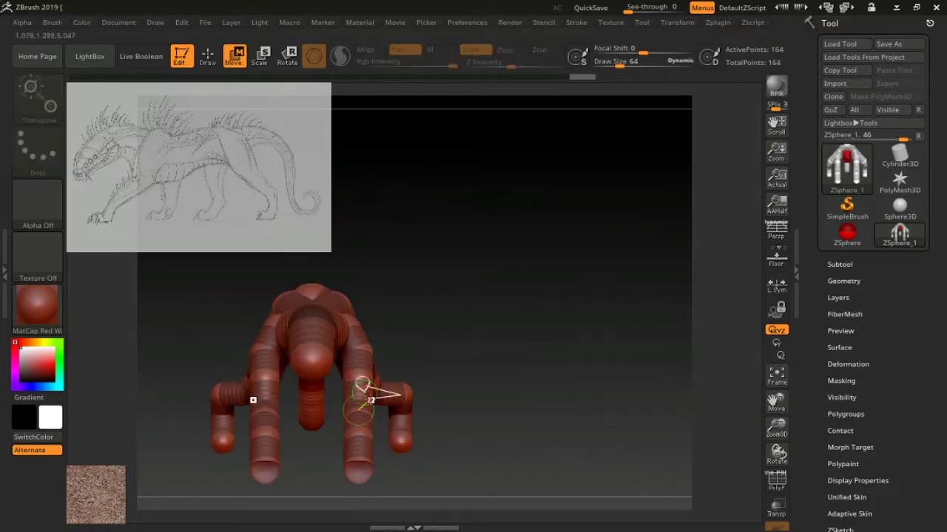
drag(371, 400, 463, 301)
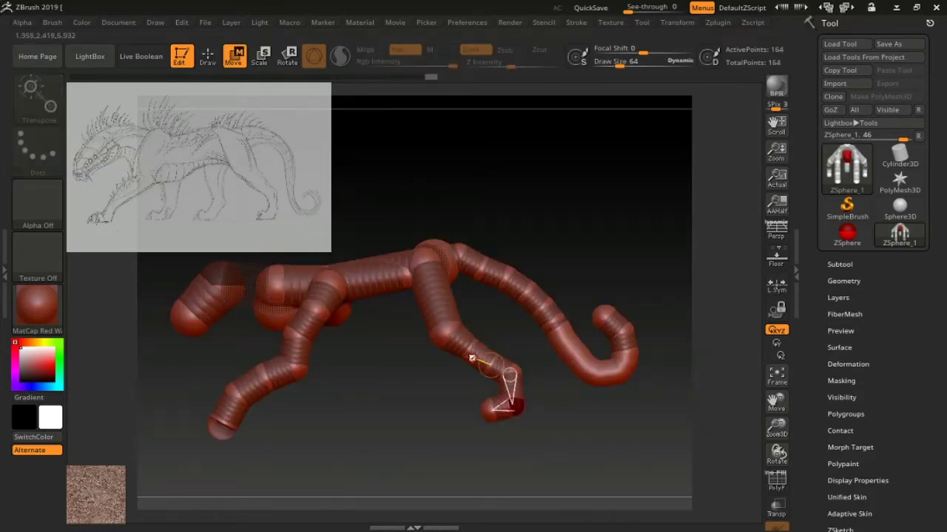
alt+drag(239, 394, 272, 418)
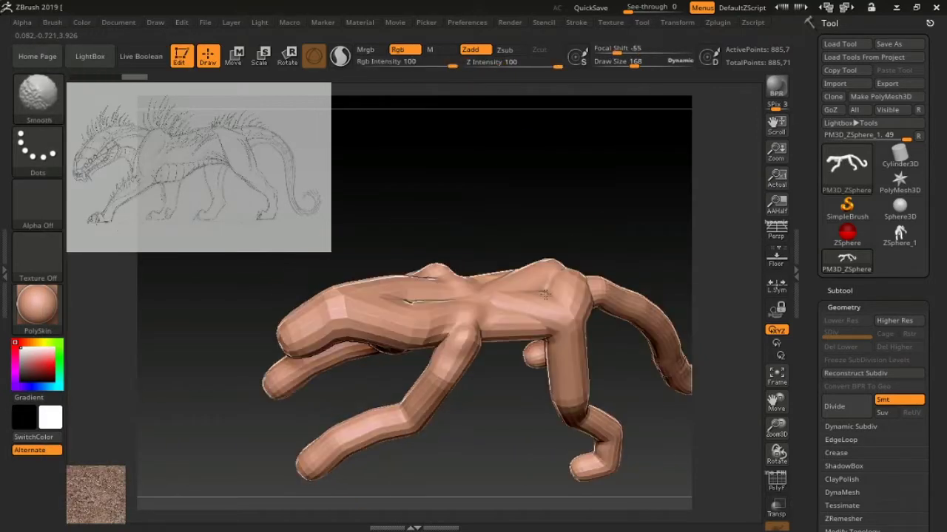
Step: Scroll the Tool palette down to the Geometry controls for ZRemesher
scroll(945, 297, down, 5)
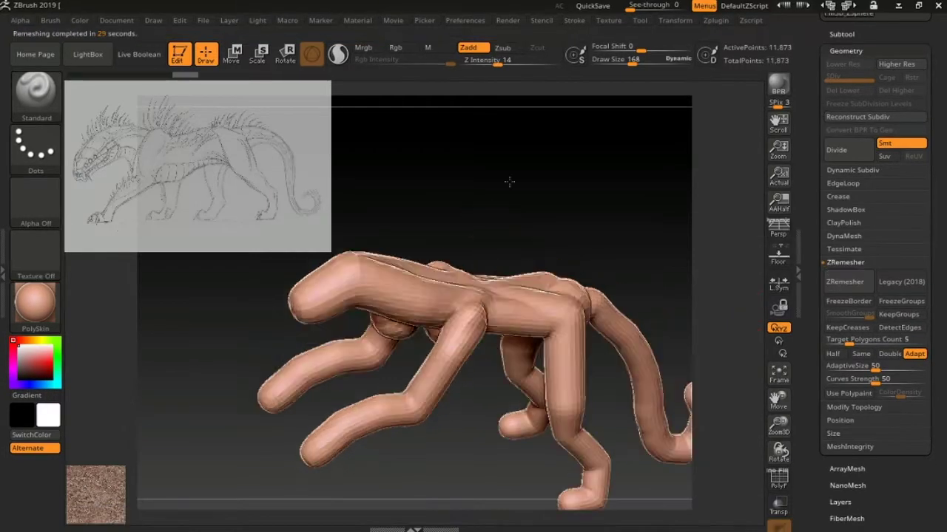
Step: Shift-smooth the lumpy back, shoulders, hind leg and tail of the remeshed creature
mouse_move(568, 278)
right_down()
mouse_move(438, 319)
mouse_move(383, 295)
right_up()
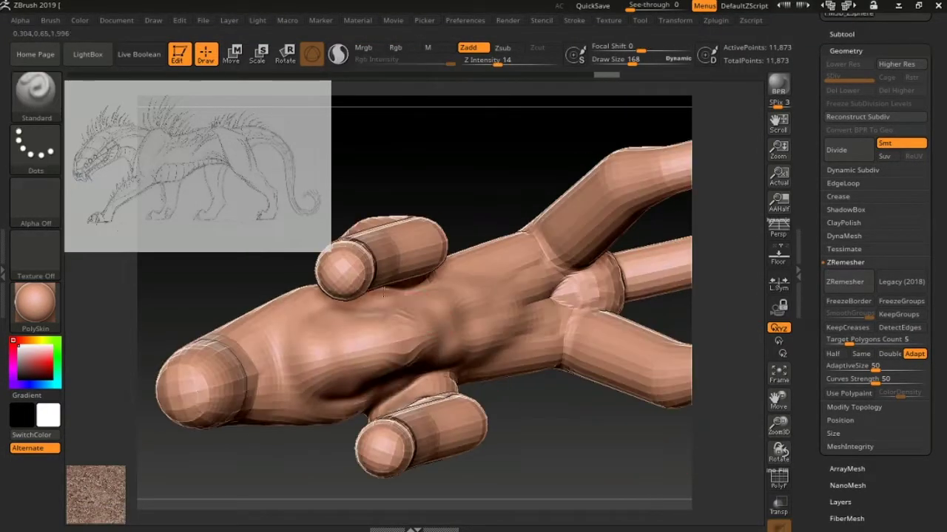
mouse_move(397, 348)
right_down()
mouse_move(570, 334)
mouse_move(311, 247)
right_up()
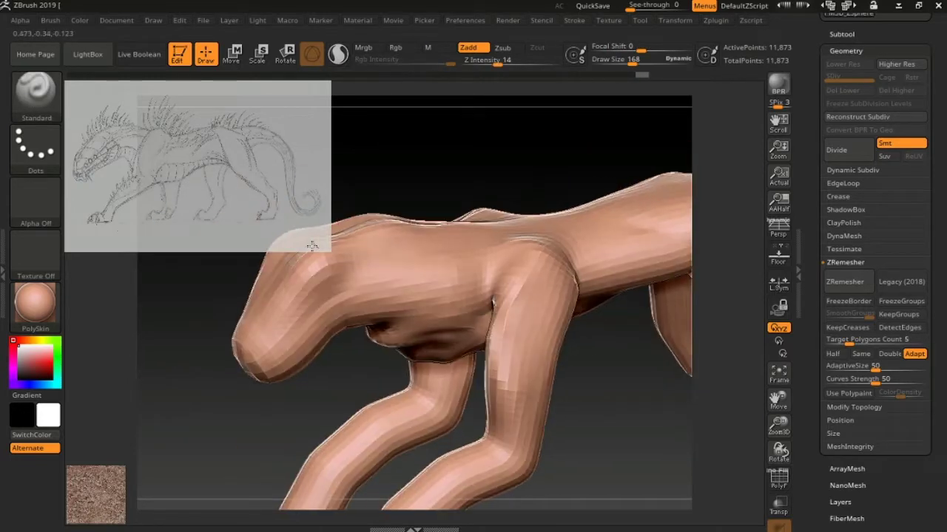
mouse_move(500, 118)
right_down()
mouse_move(495, 277)
mouse_move(401, 338)
mouse_move(544, 298)
mouse_move(412, 219)
right_up()
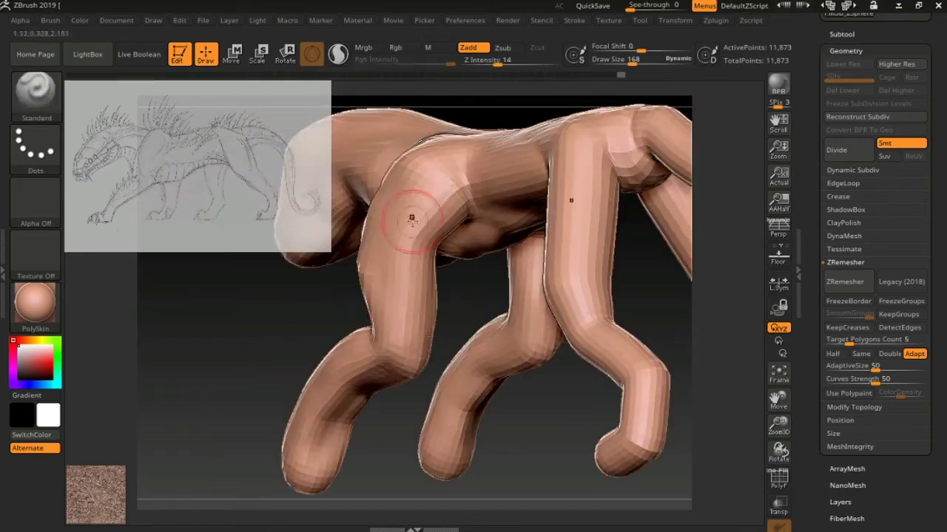
mouse_move(457, 249)
right_down()
mouse_move(428, 340)
mouse_move(567, 236)
mouse_move(469, 180)
mouse_move(554, 232)
mouse_move(520, 246)
mouse_move(369, 242)
right_up()
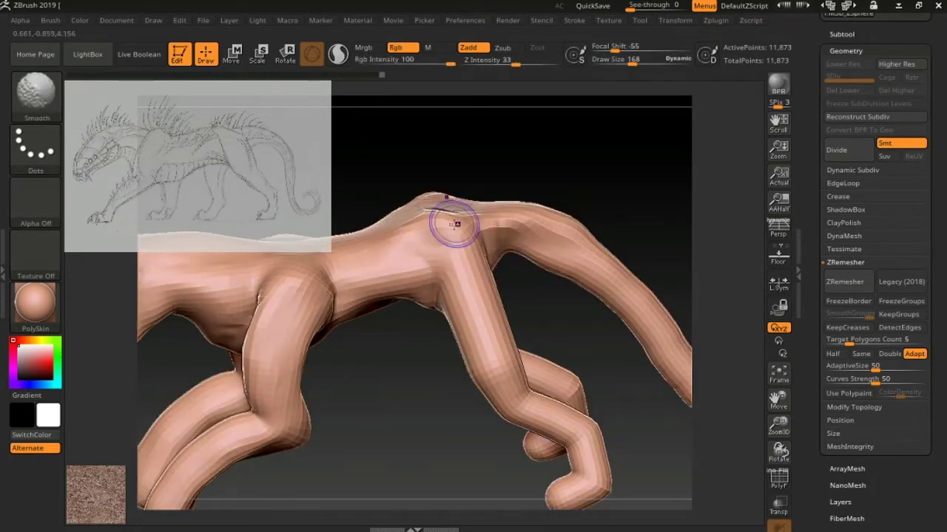
right_drag(454, 225, 562, 324)
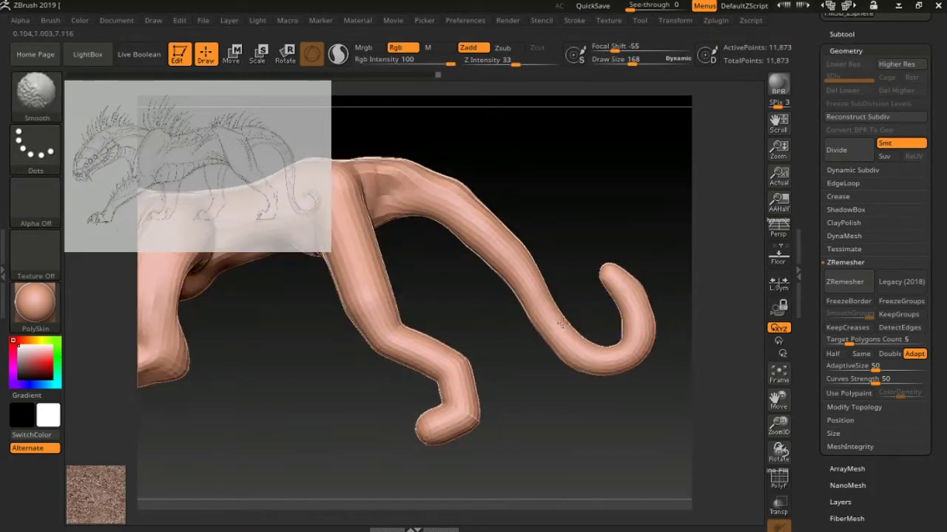
mouse_move(541, 267)
right_down()
mouse_move(502, 288)
mouse_move(551, 335)
right_up()
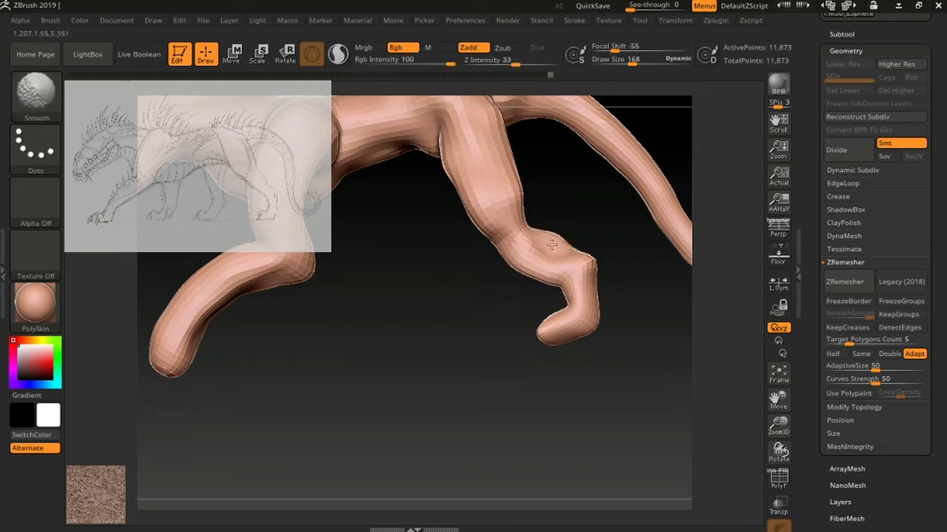
key(f)
mouse_move(510, 303)
right_down()
mouse_move(443, 195)
mouse_move(375, 248)
right_up()
Step: Switch to the Move brush to pull the creature's head and legs into shape
key(b)
key(m)
key(v)
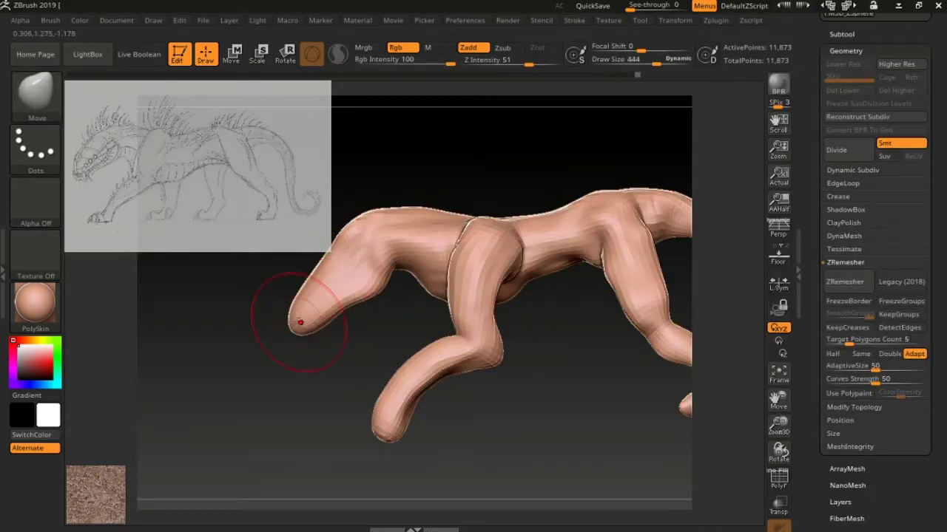
alt+right_drag(341, 305, 410, 238)
right_drag(366, 315, 414, 244)
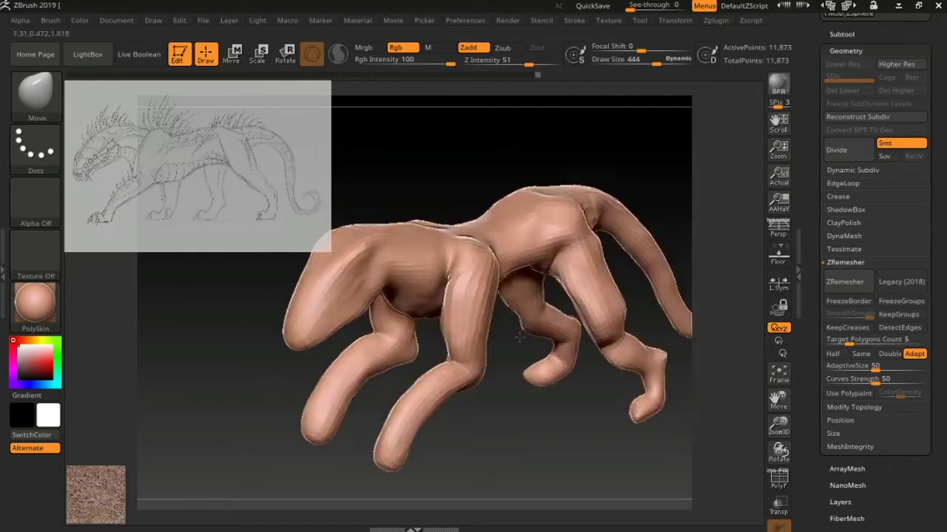
Step: Build up torso mass with the ClayBuildup brush at lowered intensity
key(b)
key(c)
key(b)
drag(528, 65, 481, 65)
right_drag(456, 254, 426, 180)
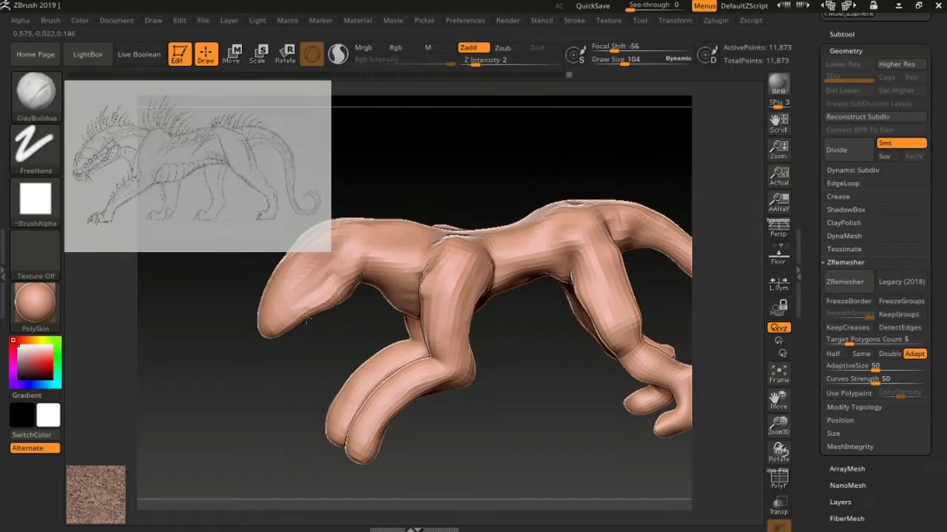
mouse_move(308, 318)
right_down()
mouse_move(337, 359)
mouse_move(375, 311)
right_up()
Step: Try the Standard brush, then reshape the front legs with the Move brush
key(b)
key(s)
key(t)
key(b)
key(m)
key(v)
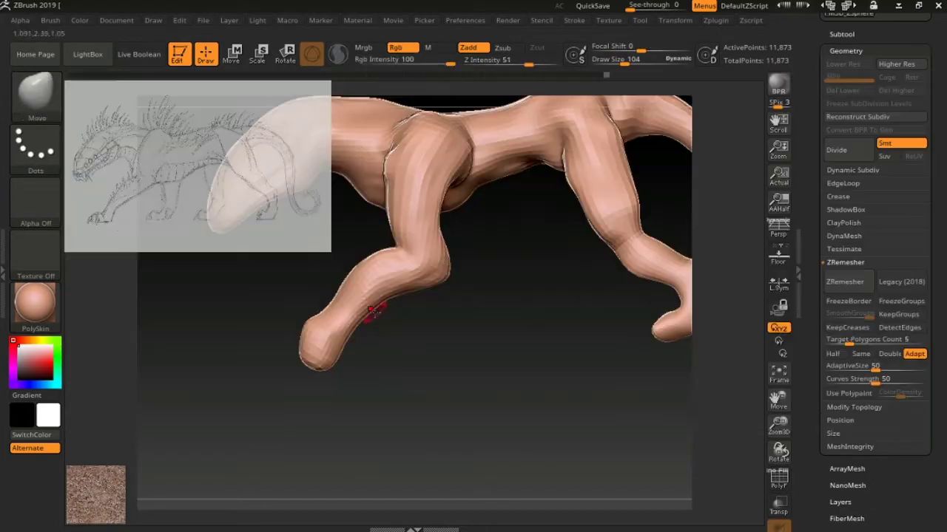
mouse_move(369, 268)
right_down()
mouse_move(522, 342)
mouse_move(407, 332)
mouse_move(311, 244)
right_up()
mouse_move(414, 333)
right_down()
mouse_move(475, 313)
mouse_move(435, 329)
right_up()
Step: Add more ClayBuildup mass along the body's side, ending on a stronger Move brush
key(b)
key(c)
key(b)
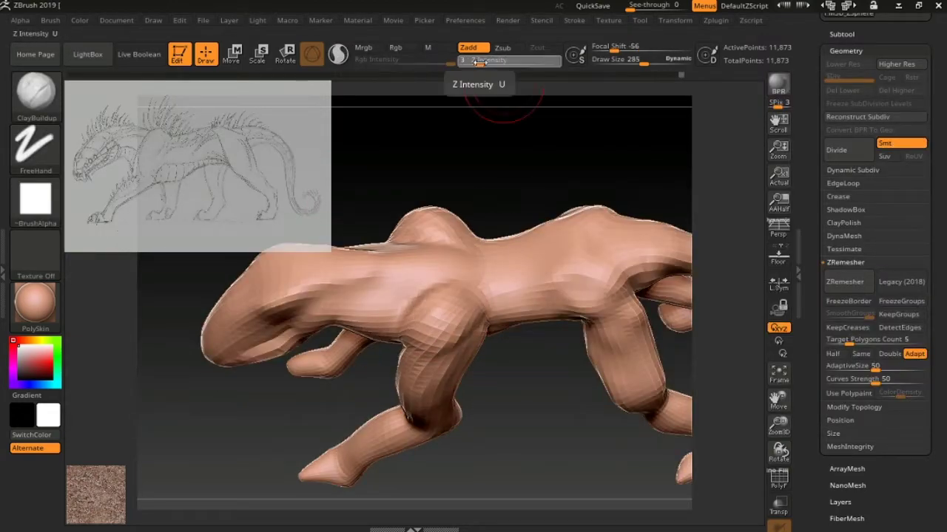
mouse_move(513, 197)
right_down()
mouse_move(444, 256)
mouse_move(551, 265)
mouse_move(518, 295)
mouse_move(492, 280)
mouse_move(543, 275)
right_up()
key(b)
key(m)
key(v)
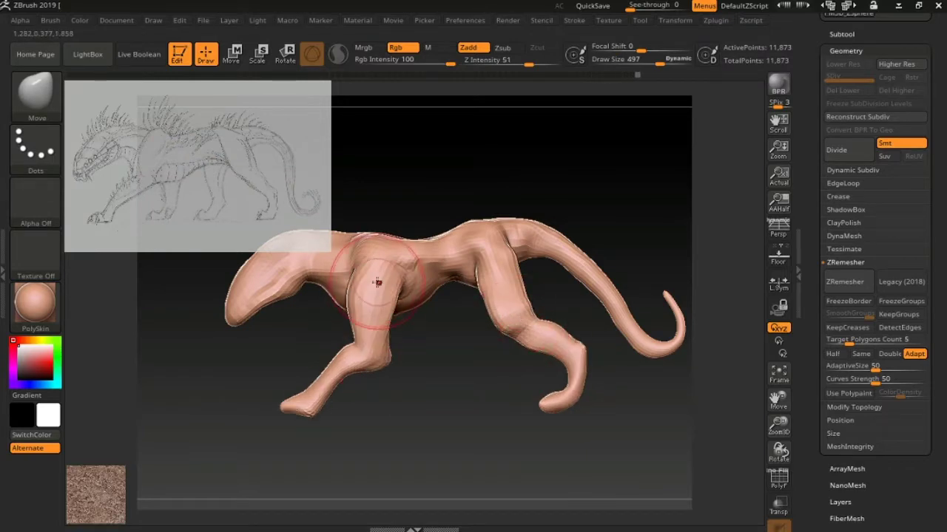
Step: Work the remeshed creature's shoulders and soften the brush falloff with Focal Shift
mouse_move(666, 295)
right_down()
mouse_move(496, 270)
mouse_move(540, 347)
right_up()
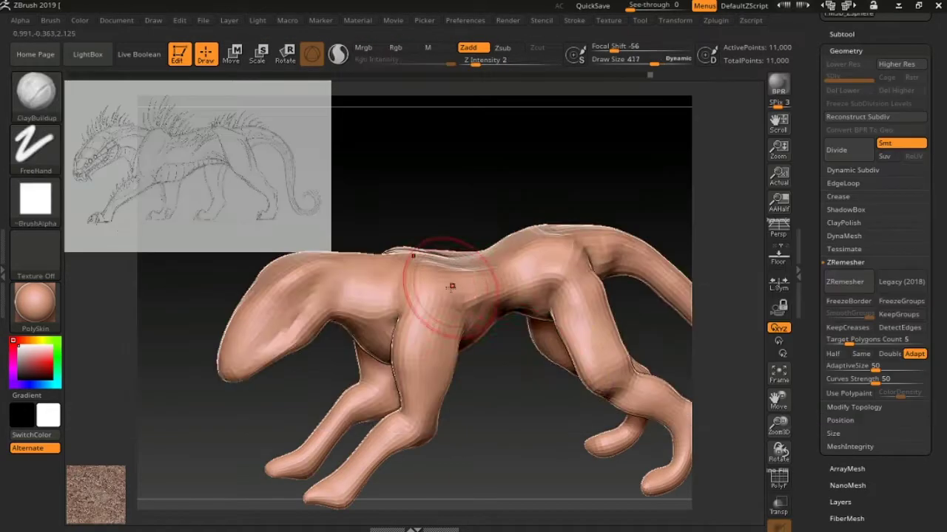
mouse_move(451, 286)
right_down()
mouse_move(419, 285)
mouse_move(421, 257)
mouse_move(503, 217)
mouse_move(392, 325)
mouse_move(376, 285)
mouse_move(421, 270)
mouse_move(464, 169)
right_up()
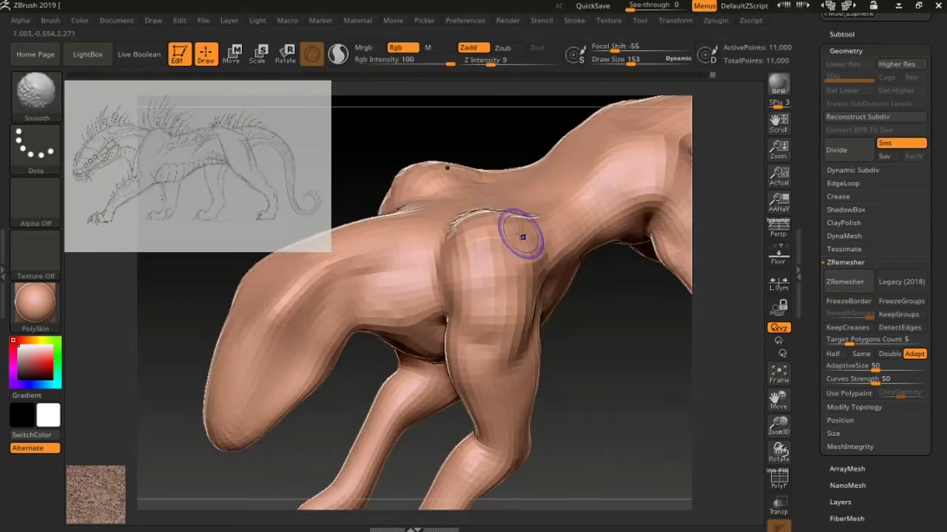
mouse_move(522, 237)
right_down()
mouse_move(560, 275)
mouse_move(512, 310)
mouse_move(469, 254)
mouse_move(481, 212)
mouse_move(553, 191)
mouse_move(415, 273)
mouse_move(621, 64)
right_up()
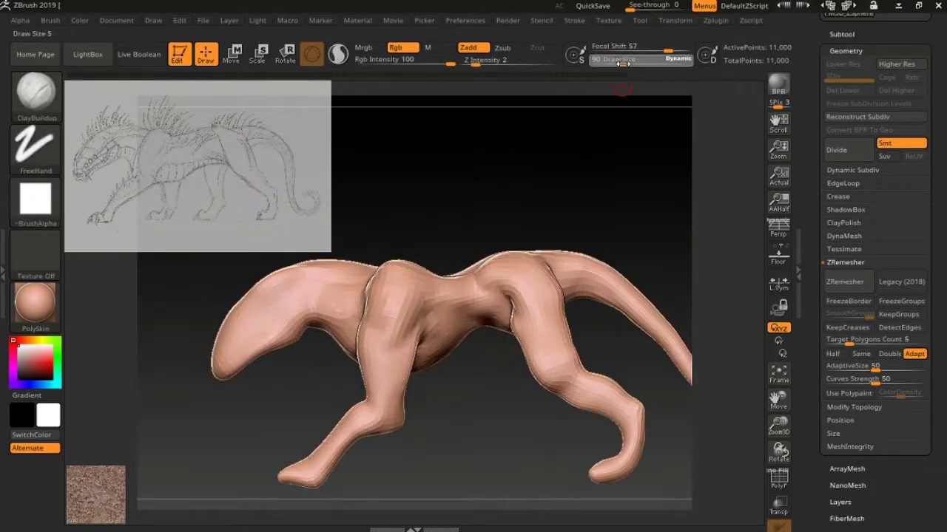
right_drag(480, 299, 636, 89)
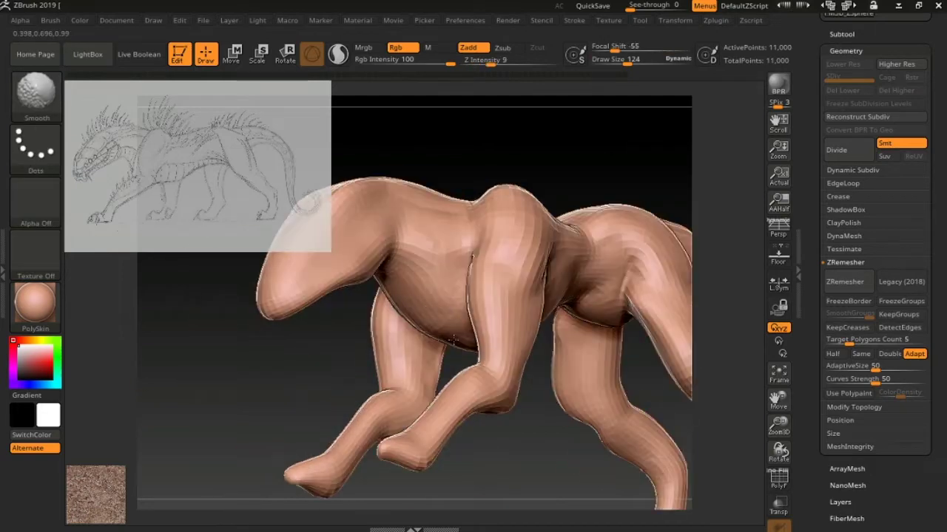
drag(668, 50, 634, 51)
Step: Refine the front legs and head, then subdivide to level 2 at 43,994 points
right_drag(644, 93, 326, 359)
right_drag(333, 286, 379, 300)
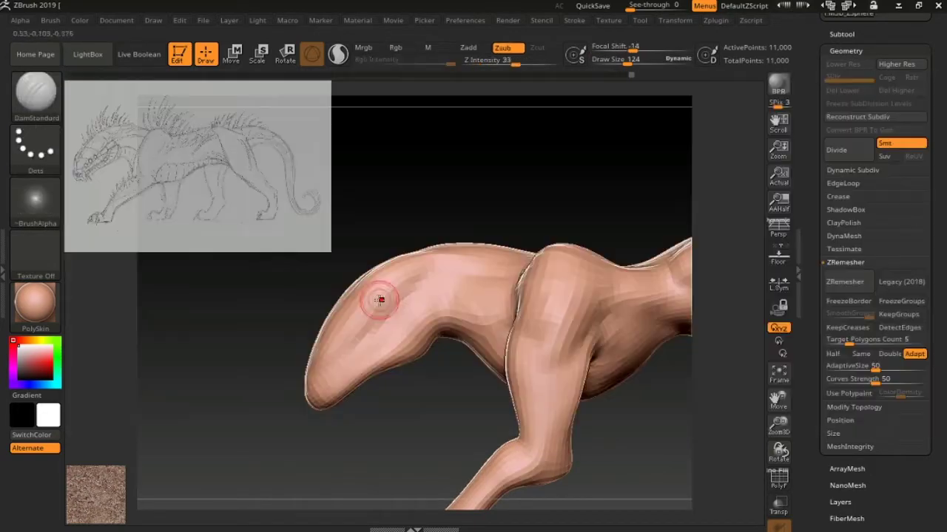
right_drag(429, 222, 365, 335)
key(ctrl+d)
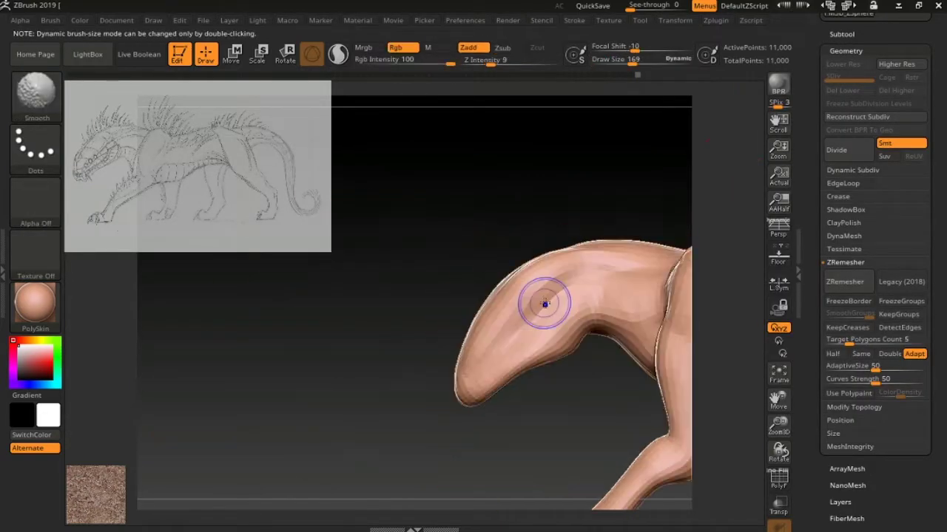
right_drag(545, 308, 554, 270)
Step: Smooth and refine the creature's neck and head from side views
key(space)
right_drag(405, 288, 351, 298)
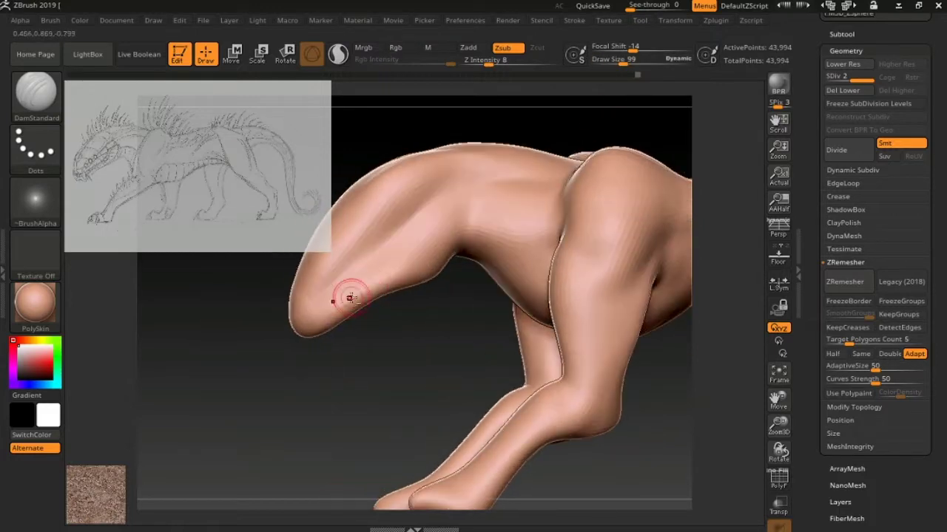
mouse_move(425, 238)
right_down()
mouse_move(330, 293)
mouse_move(307, 318)
right_up()
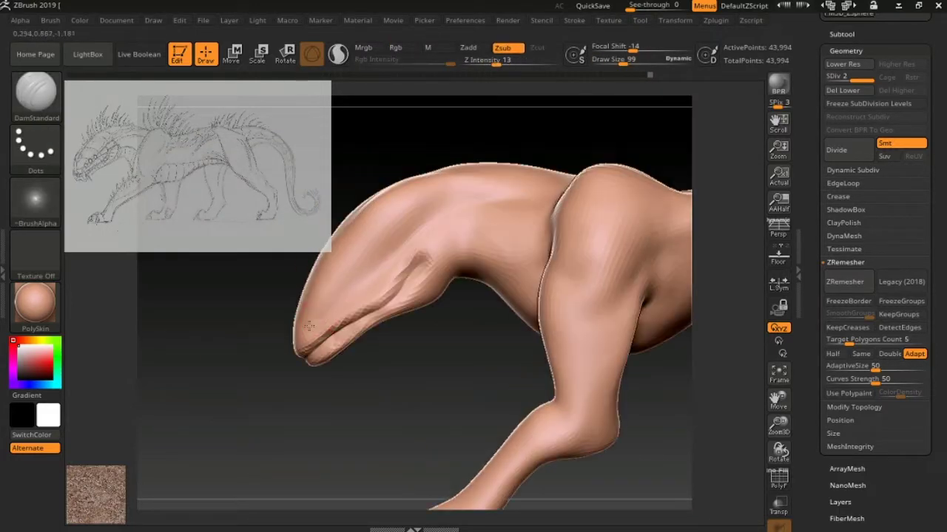
key(shift)
right_drag(342, 283, 397, 222)
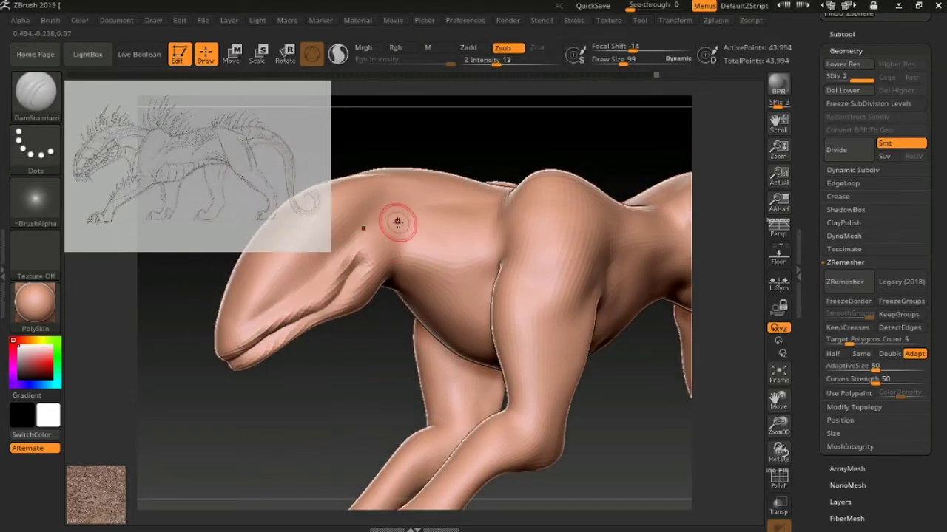
mouse_move(455, 242)
right_down()
mouse_move(560, 207)
mouse_move(563, 248)
mouse_move(439, 290)
right_up()
Step: Pick the Move brush and drop the mesh to SDiv 1 with 11,000 points
key(b)
key(m)
key(v)
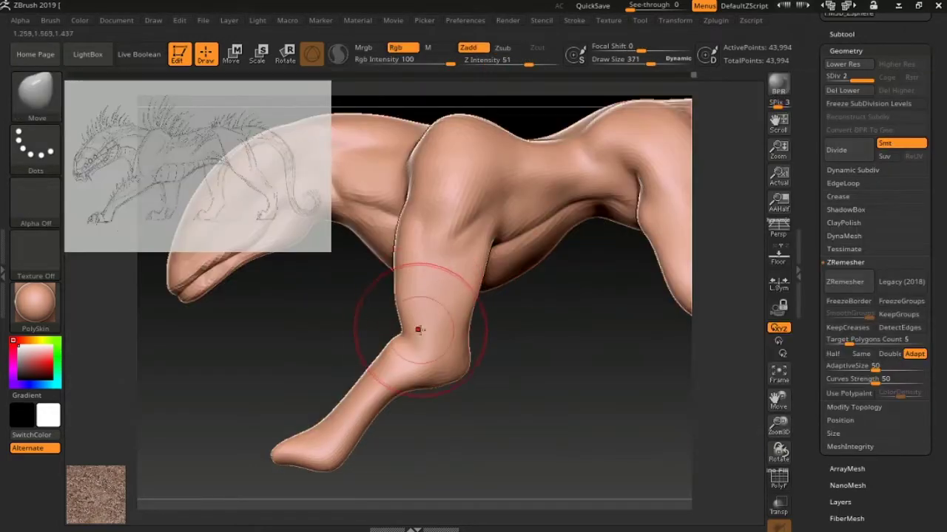
right_drag(455, 369, 398, 303)
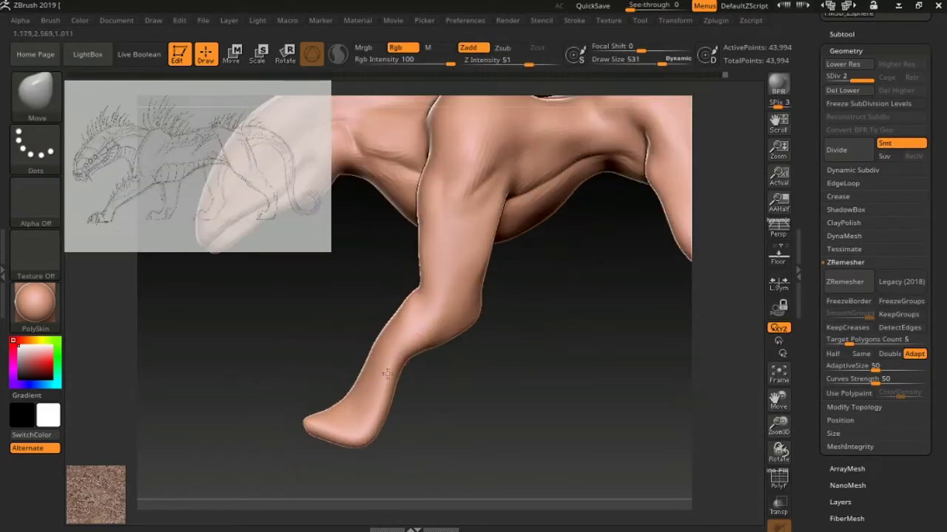
key(shift+d)
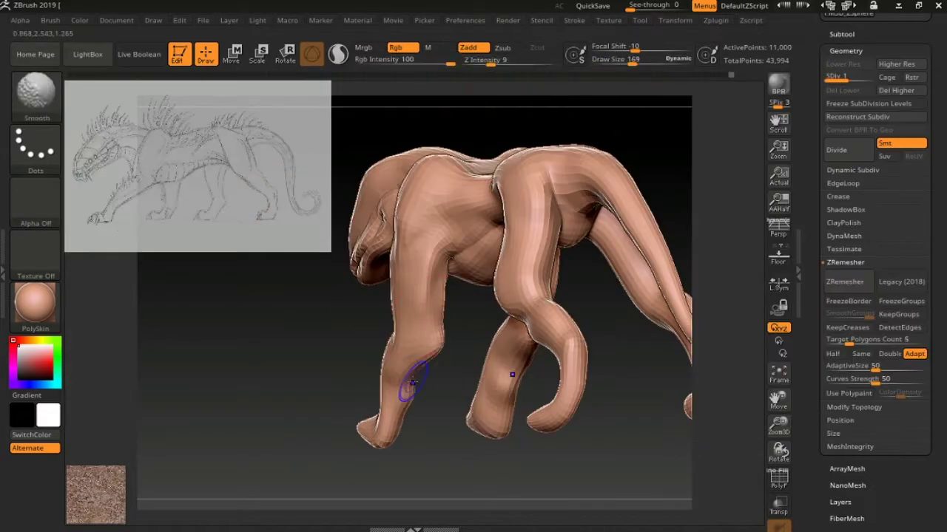
Step: Isolate one leg and smooth it with the Smooth brush
mouse_move(413, 382)
right_down()
mouse_move(473, 390)
mouse_move(433, 384)
mouse_move(436, 366)
mouse_move(444, 342)
mouse_move(469, 372)
mouse_move(469, 317)
mouse_move(507, 217)
mouse_move(569, 280)
mouse_move(454, 281)
mouse_move(487, 299)
right_up()
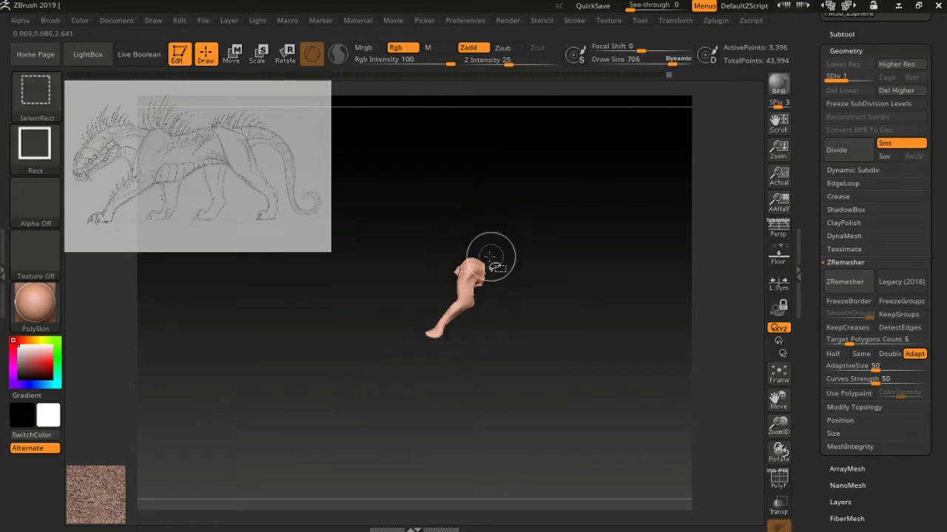
mouse_move(479, 252)
right_down()
mouse_move(498, 141)
mouse_move(493, 271)
mouse_move(412, 316)
mouse_move(477, 267)
mouse_move(450, 308)
right_up()
key(b)
key(s)
key(m)
Step: Reshape the legs with the Move brush, removing the dent behind the knee
key(b)
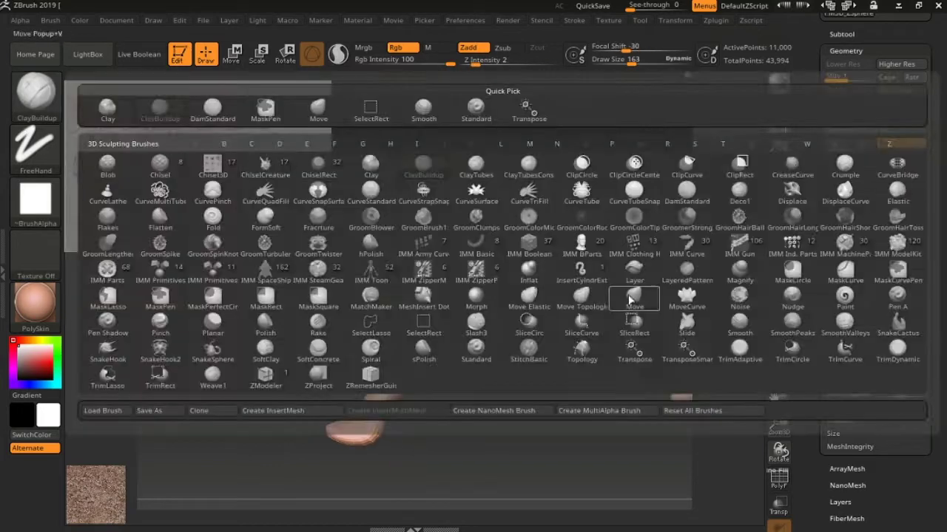
key(m)
key(v)
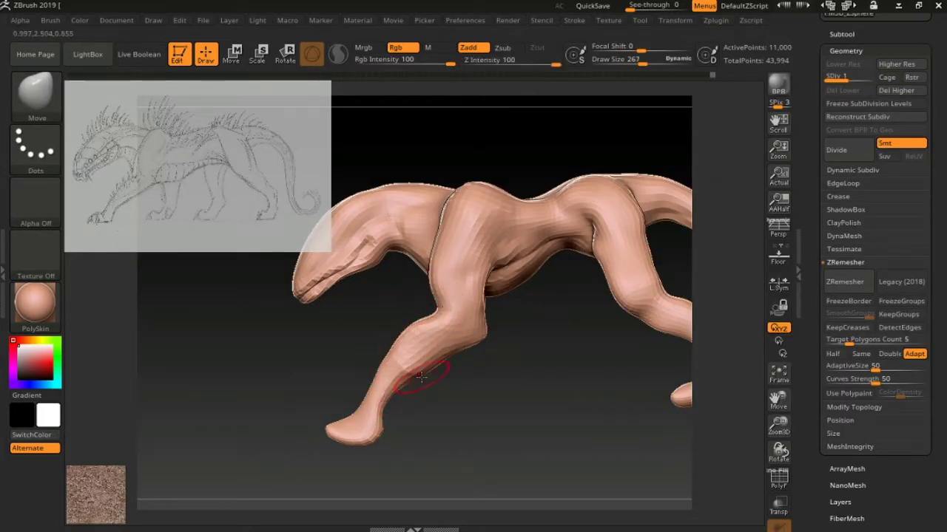
key(ctrl+z)
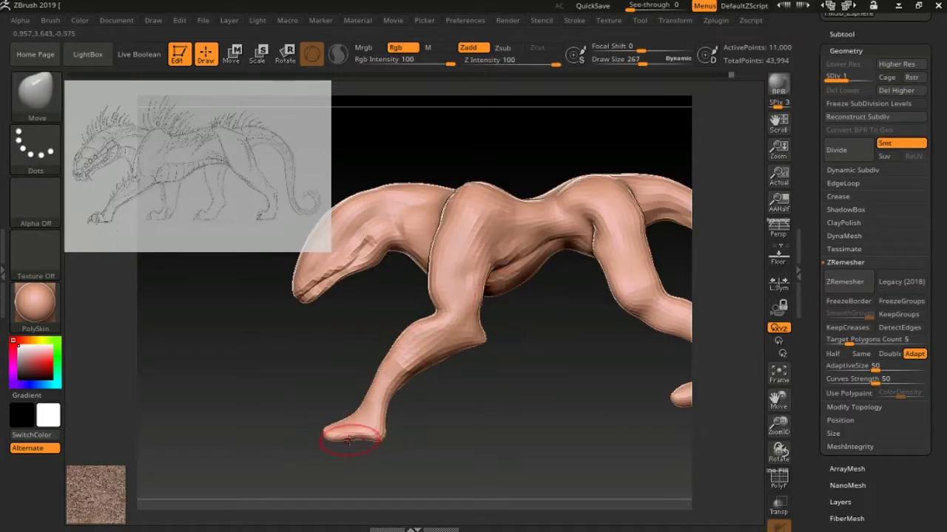
mouse_move(348, 440)
right_down()
mouse_move(429, 392)
mouse_move(379, 396)
right_up()
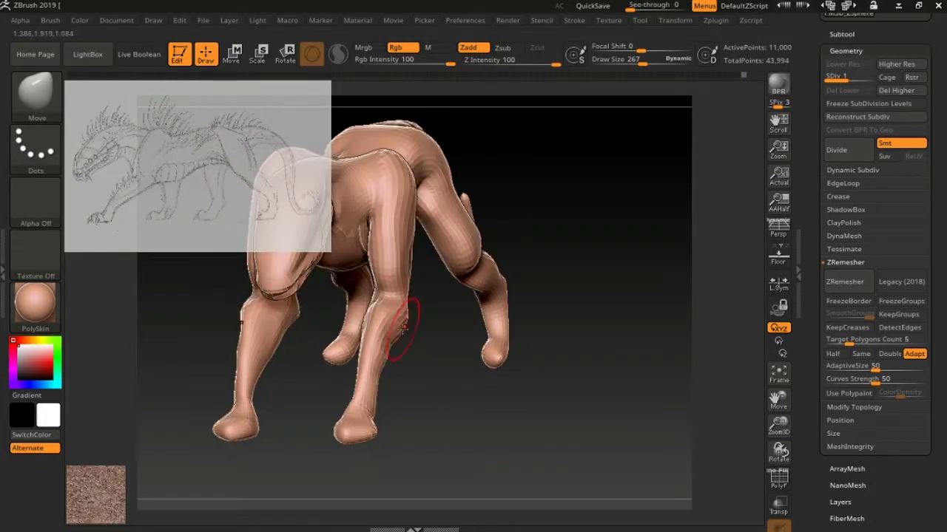
mouse_move(404, 355)
right_down()
mouse_move(370, 317)
mouse_move(514, 83)
right_up()
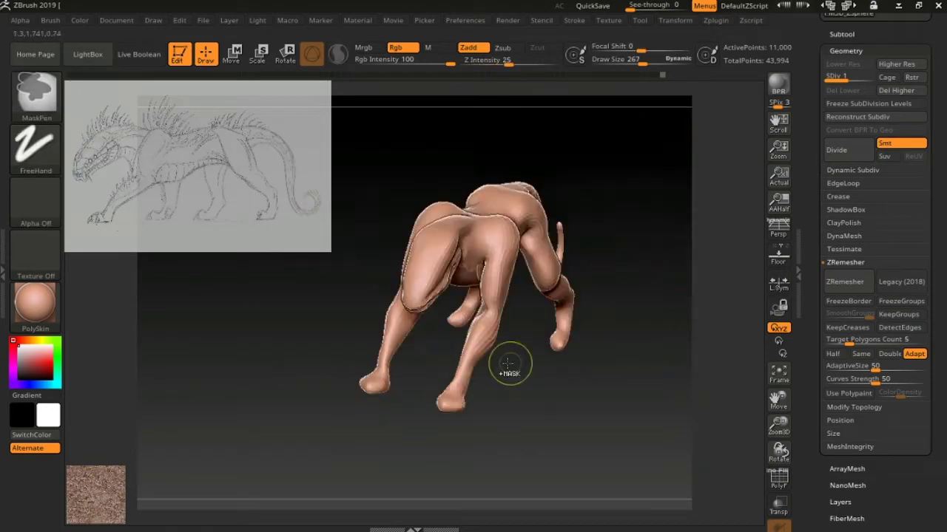
right_drag(571, 362, 509, 294)
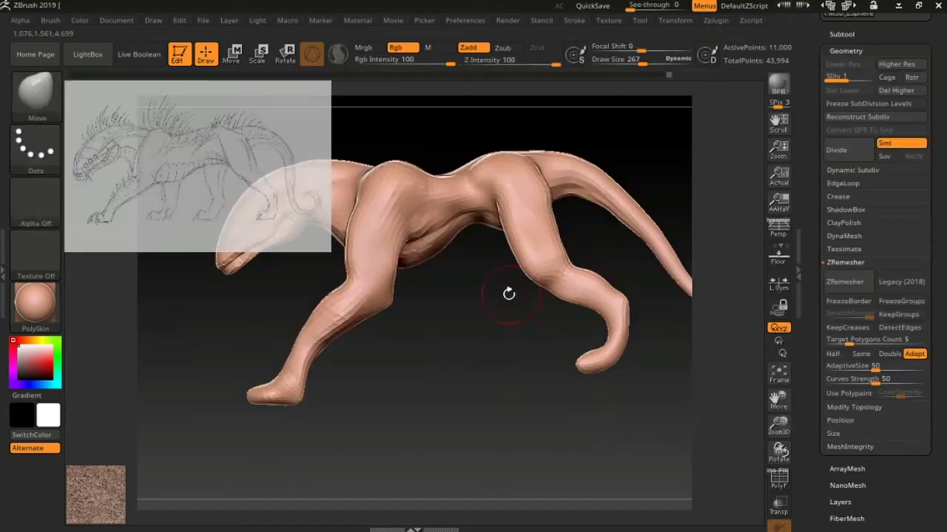
mouse_move(445, 297)
right_down()
mouse_move(429, 298)
mouse_move(416, 338)
mouse_move(597, 267)
right_up()
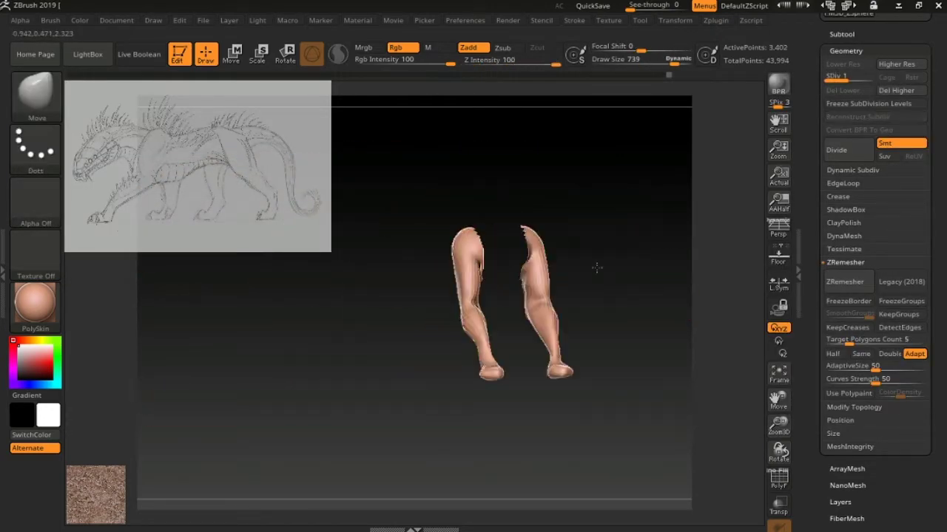
Step: Unhide the whole creature and switch to ClayBuildup for the legs and feet
ctrl+shift+click(355, 178)
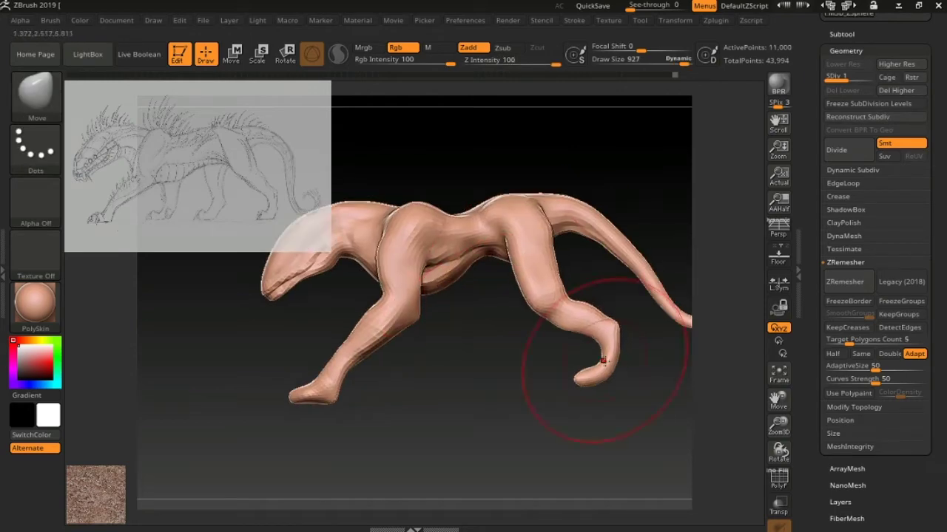
mouse_move(608, 355)
right_down()
mouse_move(401, 296)
mouse_move(402, 222)
mouse_move(414, 249)
mouse_move(585, 288)
right_up()
key(b)
key(Escape)
mouse_move(391, 380)
right_down()
mouse_move(469, 340)
mouse_move(411, 314)
mouse_move(455, 338)
mouse_move(473, 363)
mouse_move(521, 354)
right_up()
mouse_move(632, 90)
right_down()
mouse_move(514, 295)
mouse_move(508, 331)
mouse_move(496, 332)
mouse_move(494, 209)
mouse_move(461, 296)
mouse_move(474, 297)
mouse_move(488, 326)
mouse_move(549, 334)
mouse_move(567, 289)
mouse_move(538, 349)
right_up()
key(b)
key(c)
key(b)
key(b)
Step: Pull out pointed toe claws on both front feet with the Move brush
key(m)
key(v)
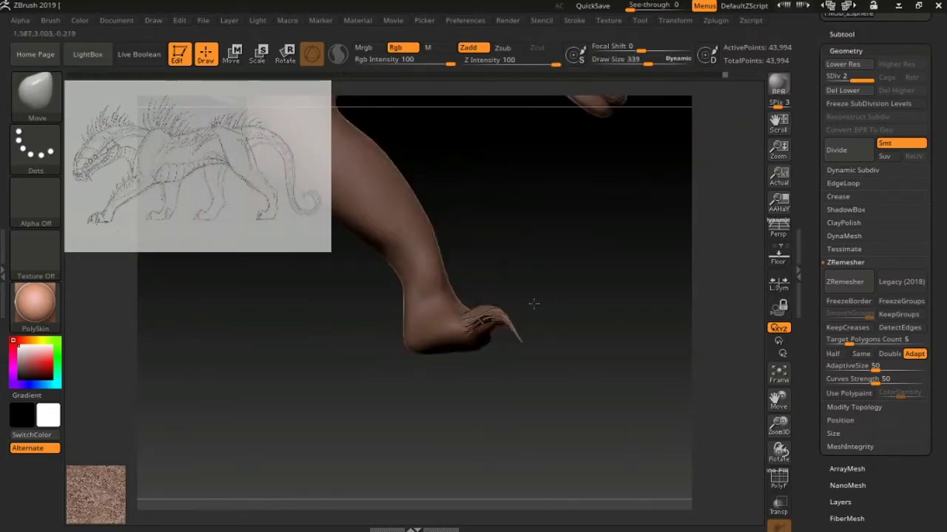
drag(534, 303, 511, 355)
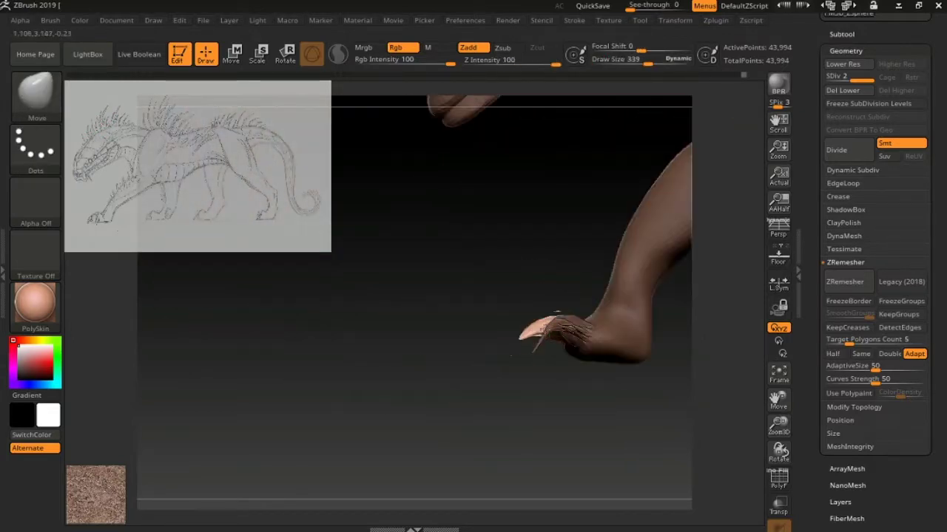
shift+drag(554, 318, 563, 326)
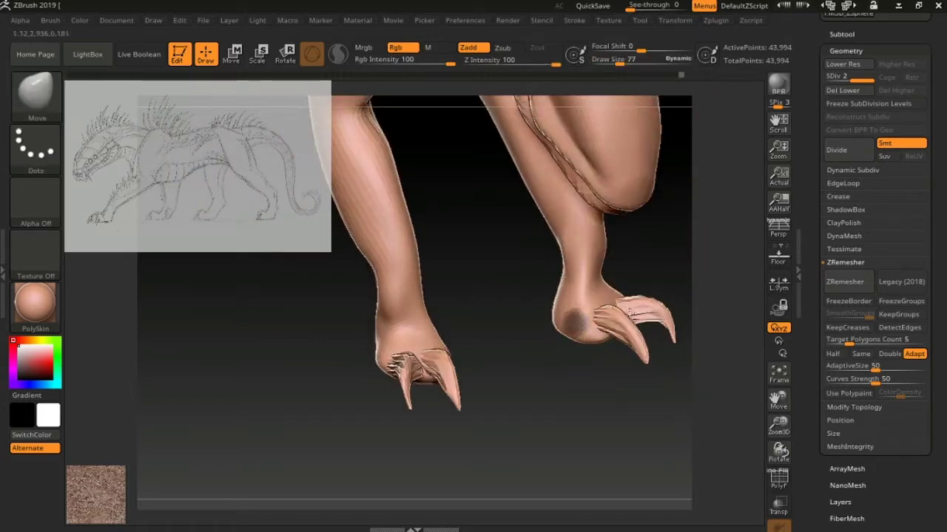
mouse_move(629, 312)
mouse_down()
mouse_move(544, 334)
mouse_move(600, 242)
mouse_up()
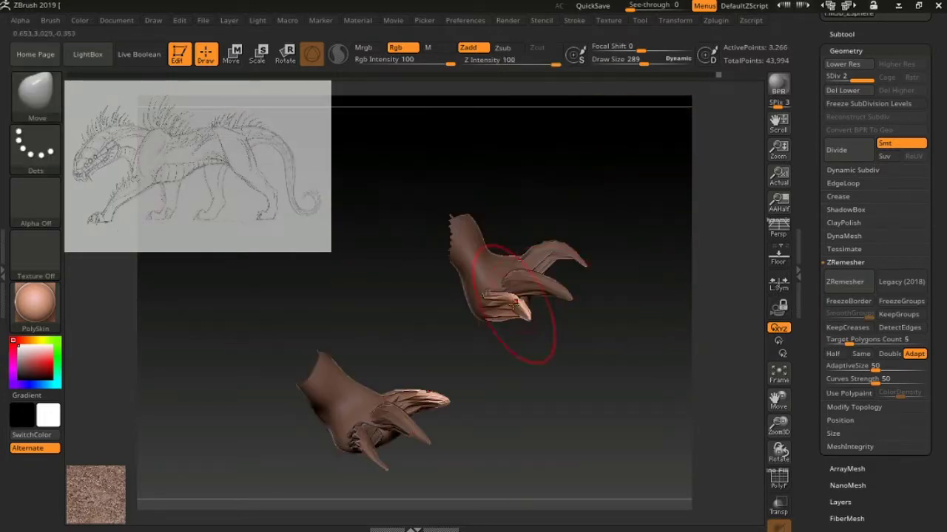
drag(514, 302, 562, 281)
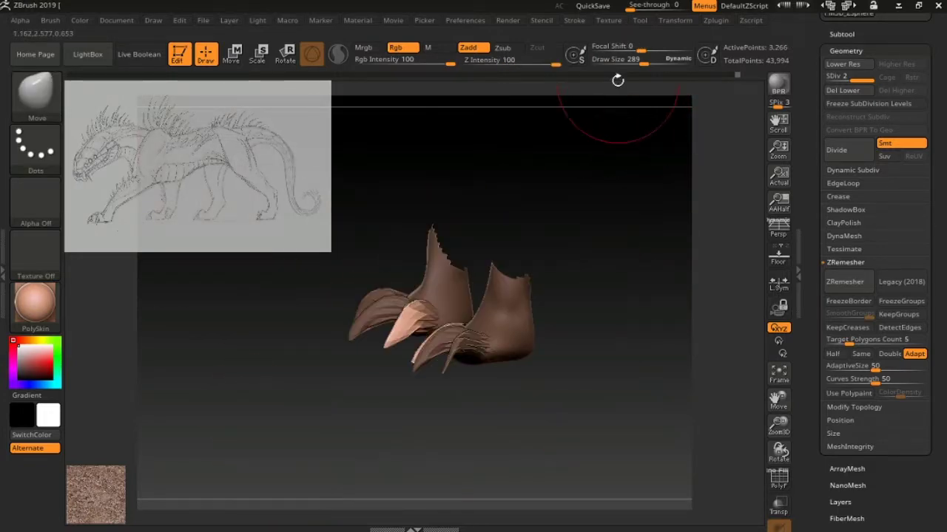
mouse_move(490, 304)
mouse_down()
mouse_move(633, 277)
mouse_move(655, 137)
mouse_up()
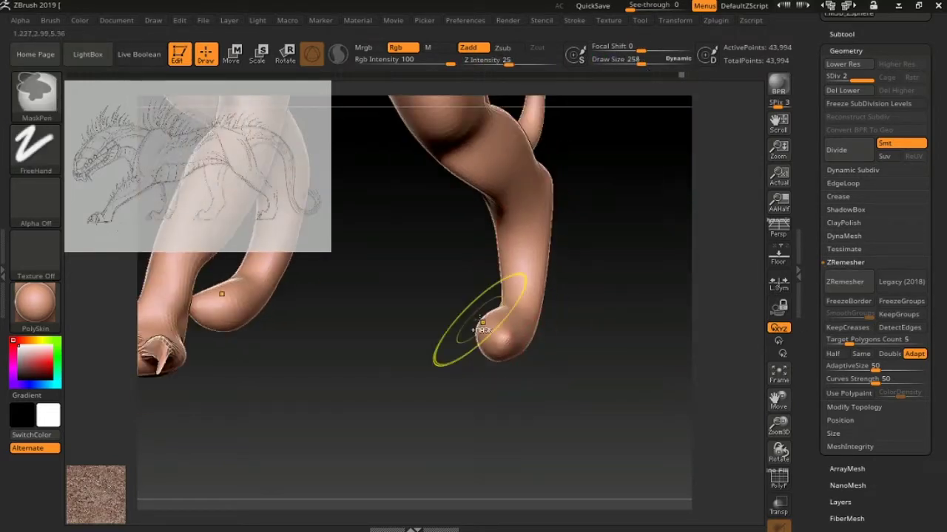
drag(464, 316, 482, 324)
Step: Step back and forth through the edit history to compare claw versions
drag(588, 74, 687, 75)
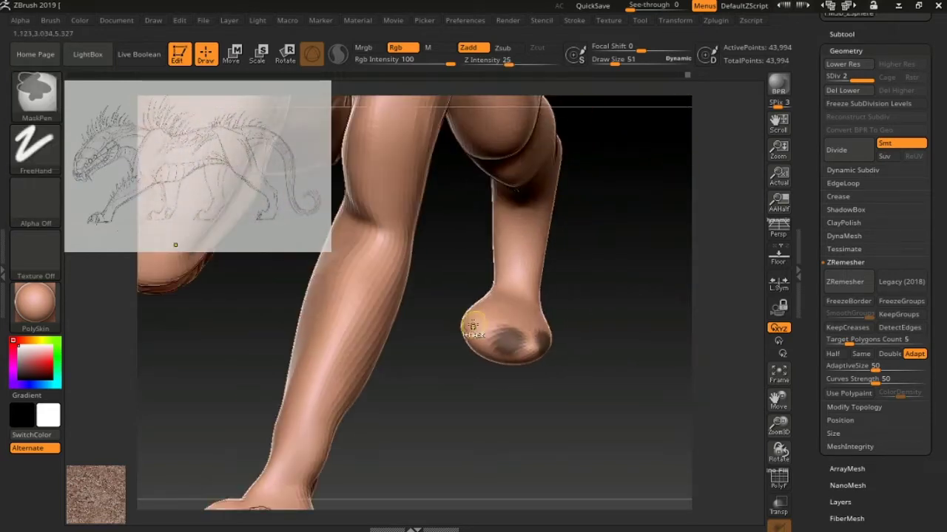
mouse_move(561, 347)
mouse_down()
mouse_move(508, 377)
mouse_move(533, 348)
mouse_up()
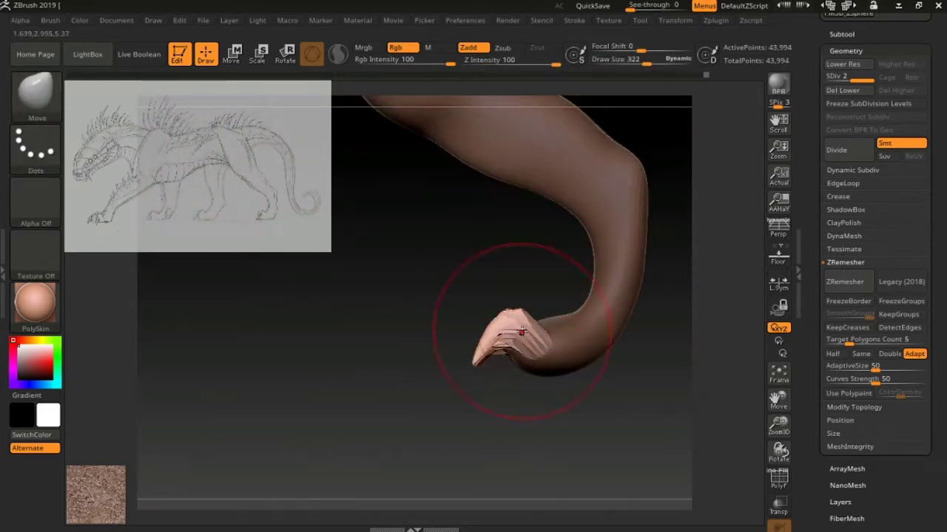
key(ctrl+shift+z)
key(ctrl+shift+z)
key(ctrl+shift+z)
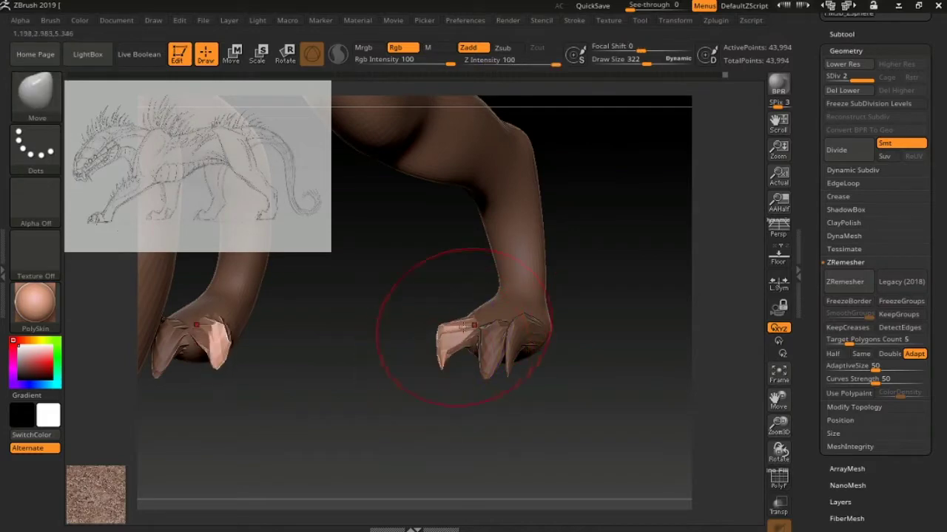
key(ctrl+shift+z)
key(ctrl+shift+z)
key(ctrl+shift+z)
key(ctrl+shift+z)
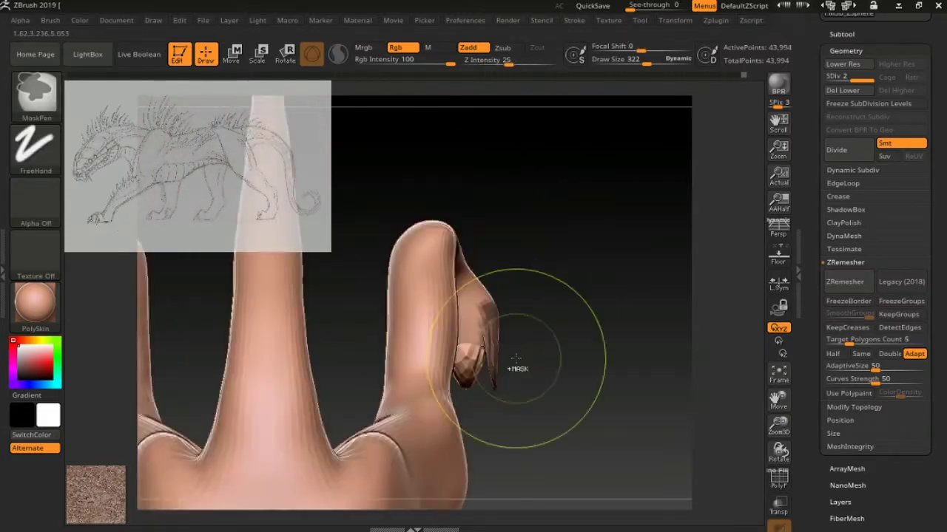
key(ctrl+shift+z)
key(ctrl+shift+z)
key(ctrl+shift+z)
key(ctrl+shift+z)
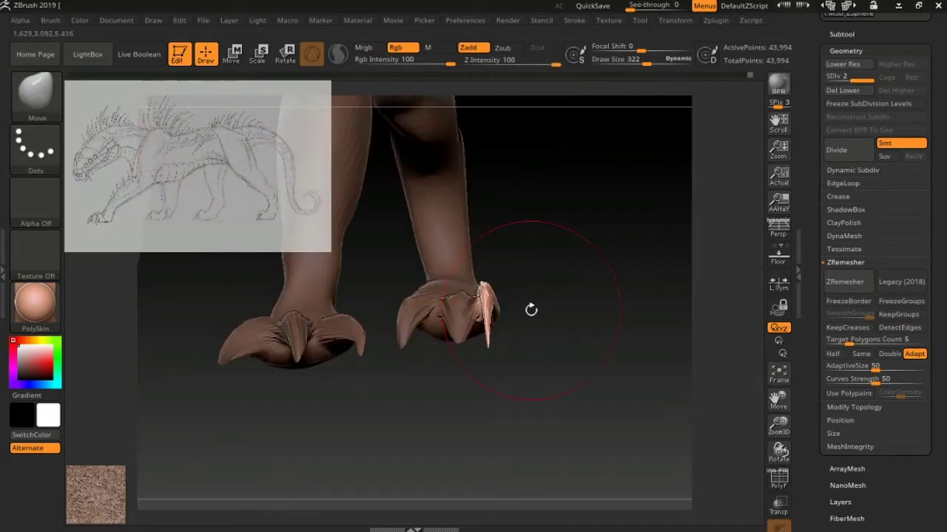
key(ctrl+z)
key(ctrl+z)
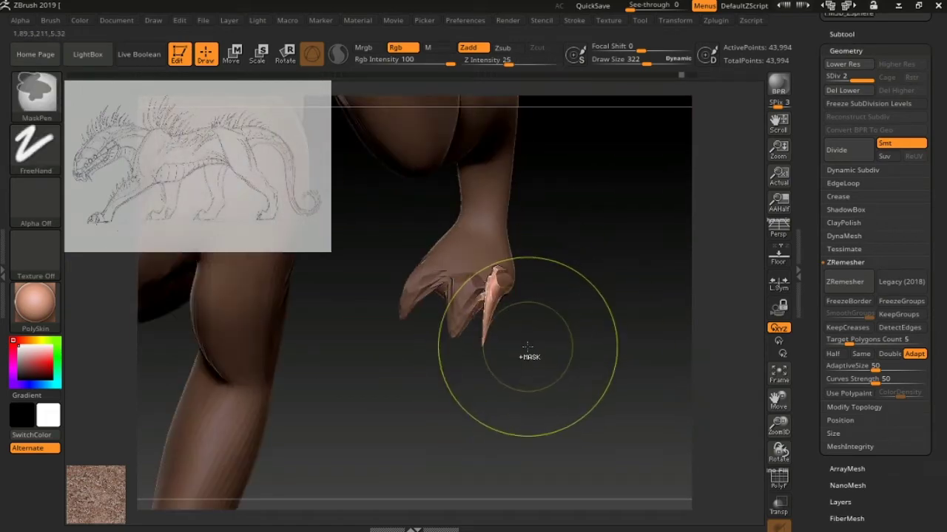
key(ctrl+shift+z)
key(ctrl+shift+z)
key(ctrl+shift+z)
key(ctrl+shift+z)
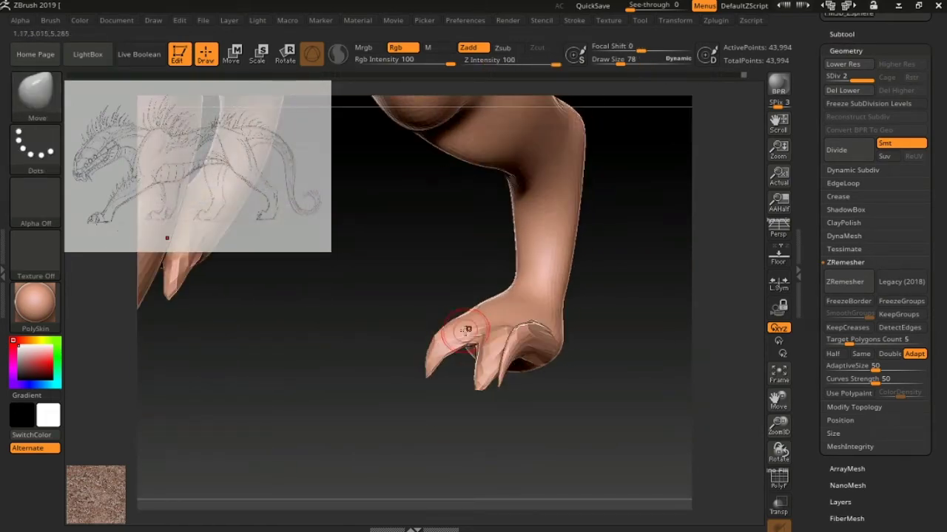
key(ctrl+z)
key(ctrl+z)
key(ctrl+z)
key(ctrl+z)
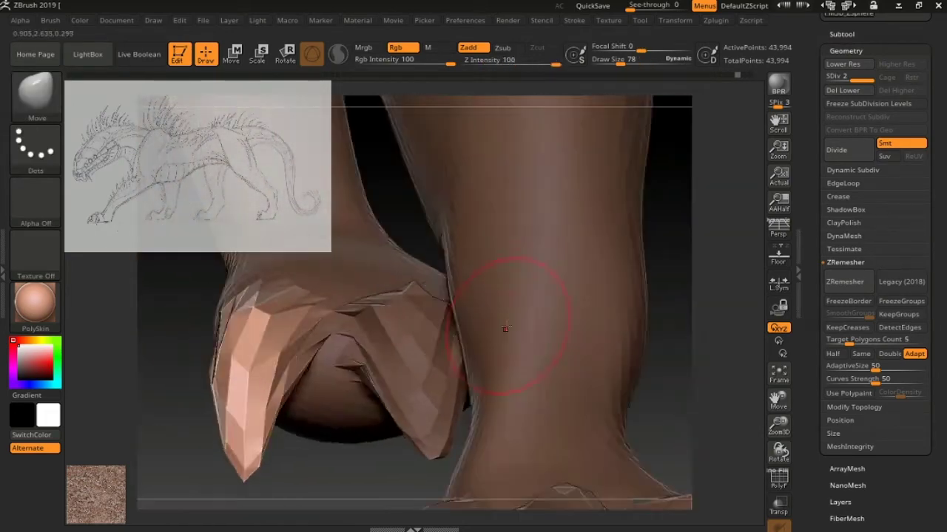
key(ctrl+shift+z)
key(ctrl+shift+z)
key(ctrl+shift+z)
key(ctrl+shift+z)
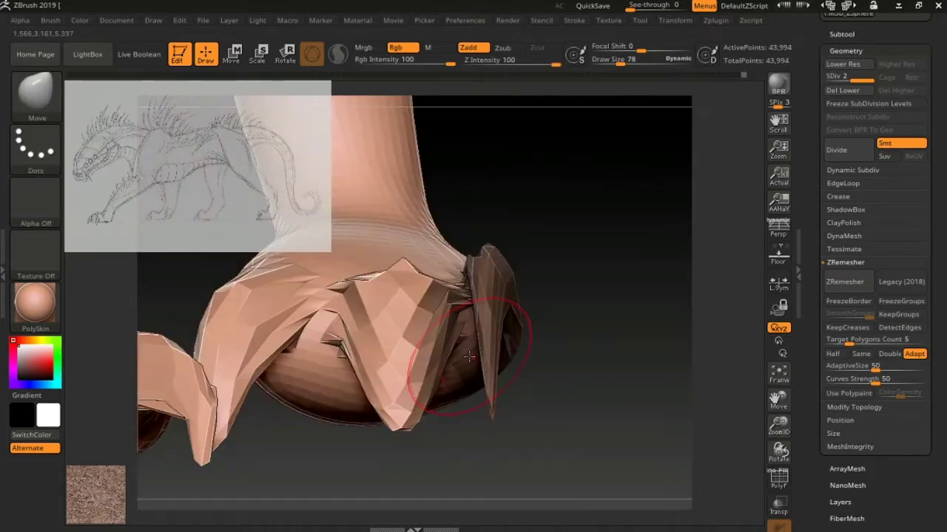
Step: Undo a series of recent edits on the feet and claws
key(ctrl+z)
key(ctrl+z)
key(ctrl+z)
key(ctrl+z)
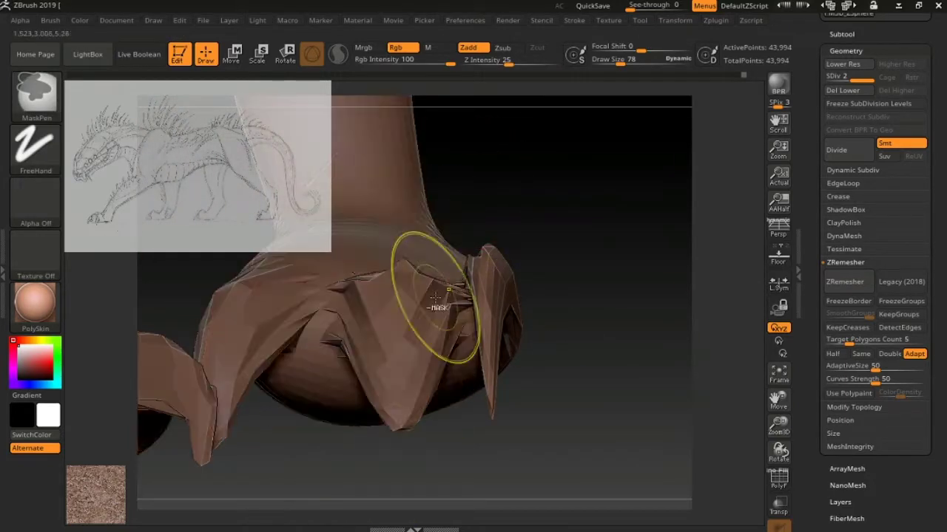
key(ctrl+z)
key(ctrl+z)
key(ctrl+z)
key(ctrl+z)
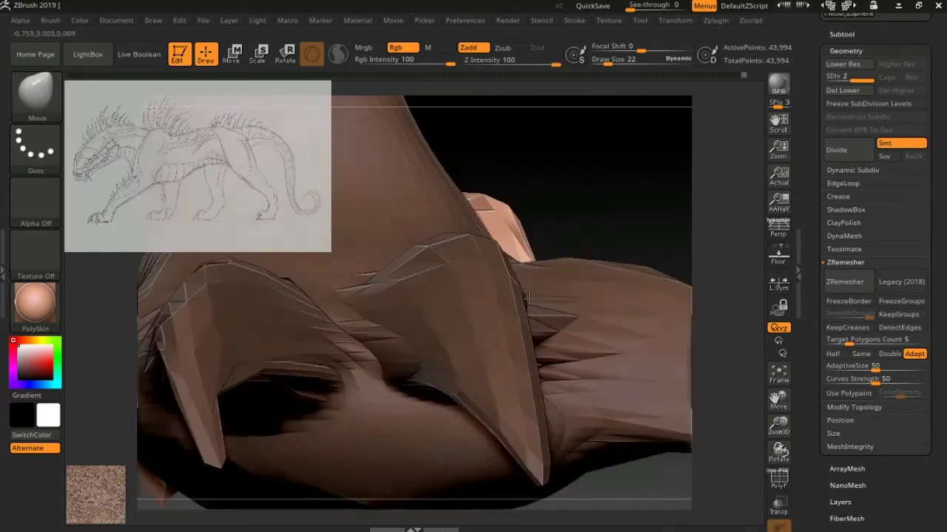
key(ctrl+z)
key(ctrl+z)
key(ctrl+z)
key(ctrl+z)
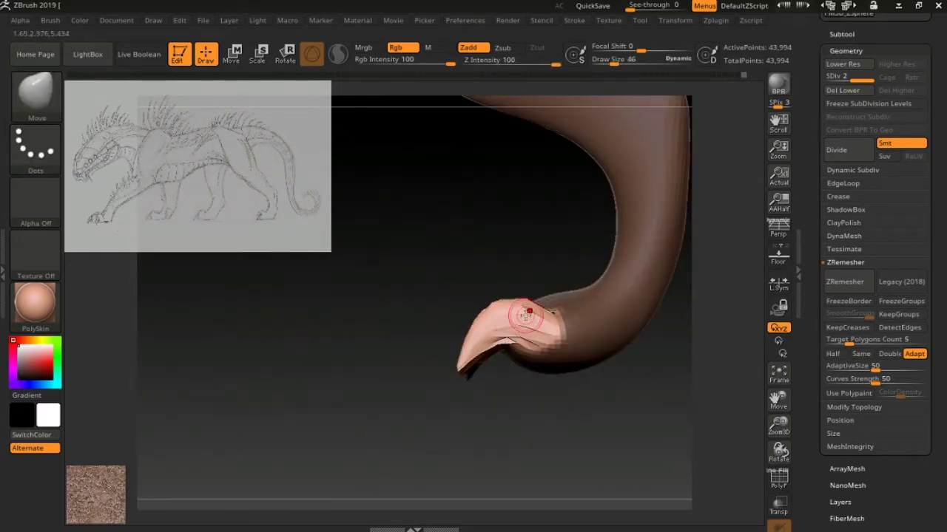
key(ctrl+z)
key(ctrl+z)
key(ctrl+z)
key(ctrl+z)
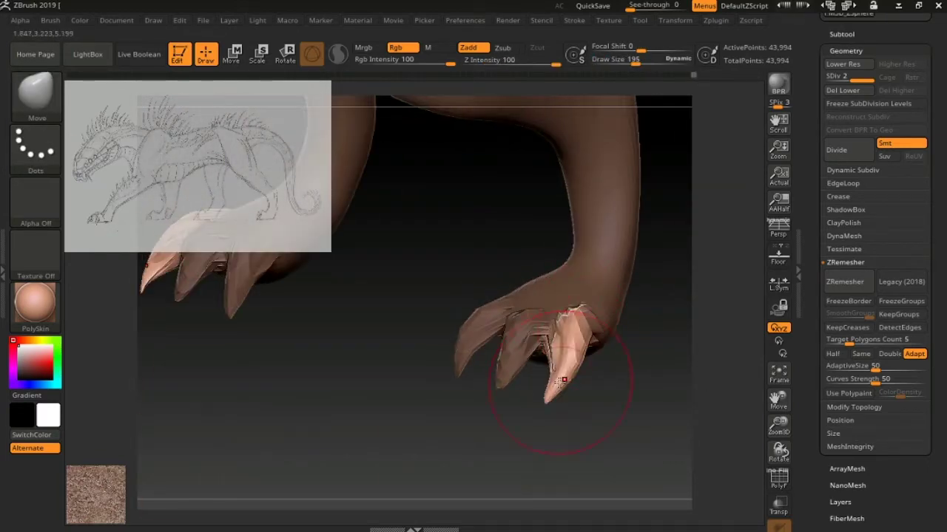
key(ctrl+z)
key(ctrl+z)
key(ctrl+z)
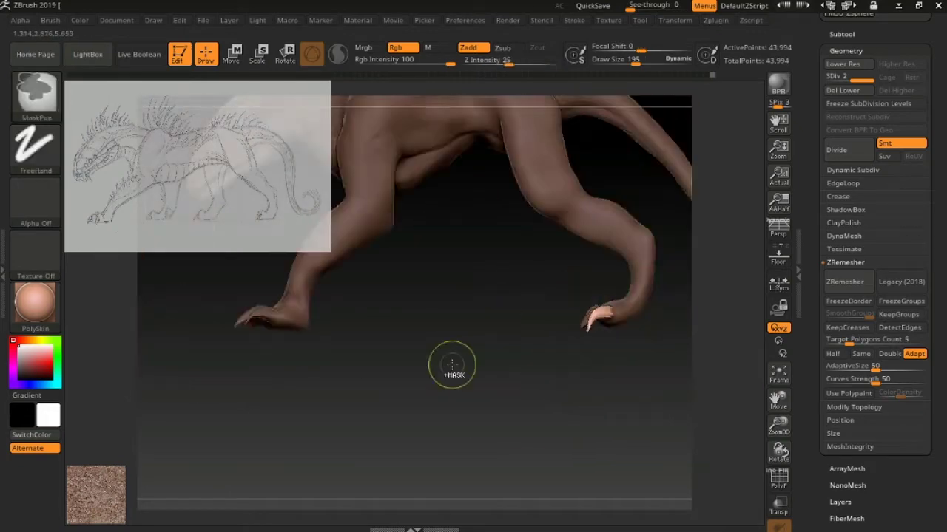
key(ctrl+z)
key(ctrl+z)
Step: Select the TrimDynamic brush and undo two more edits
key(b)
key(t)
key(d)
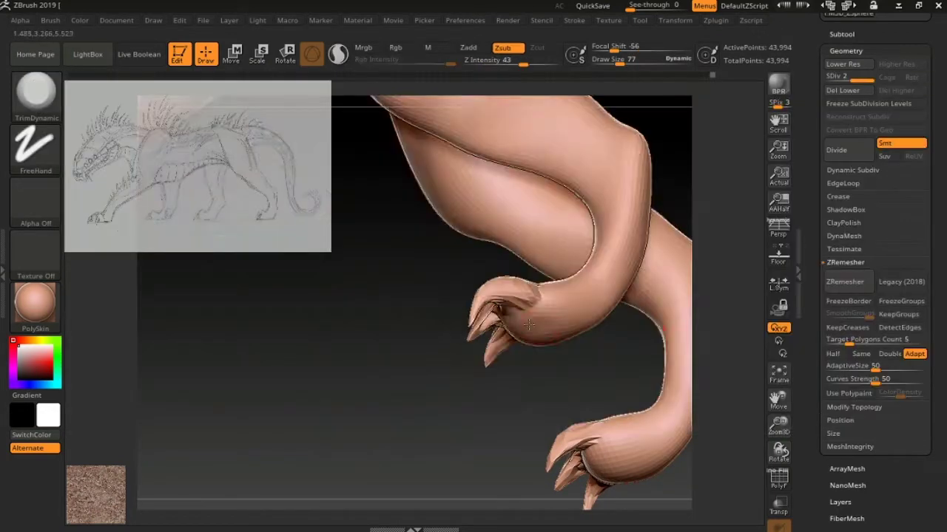
key(ctrl+z)
key(ctrl+z)
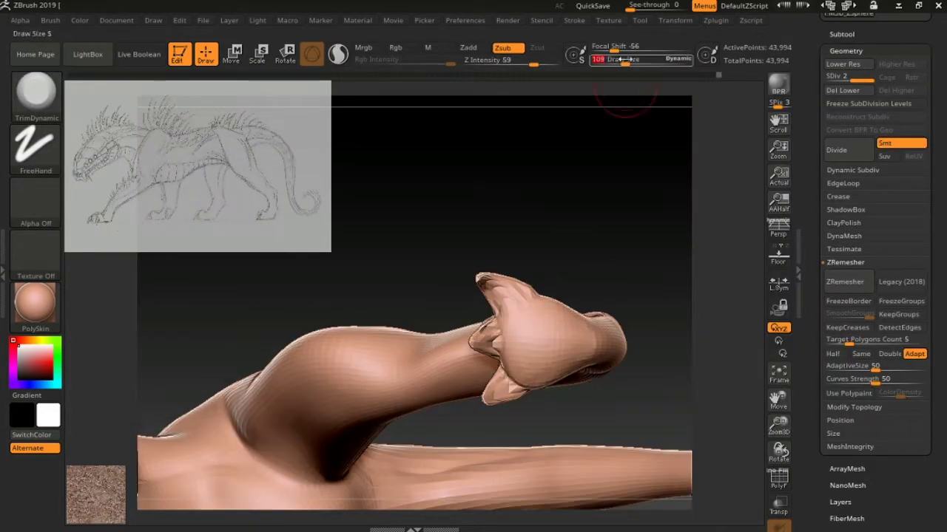
key(ctrl+z)
key(ctrl+z)
key(ctrl+z)
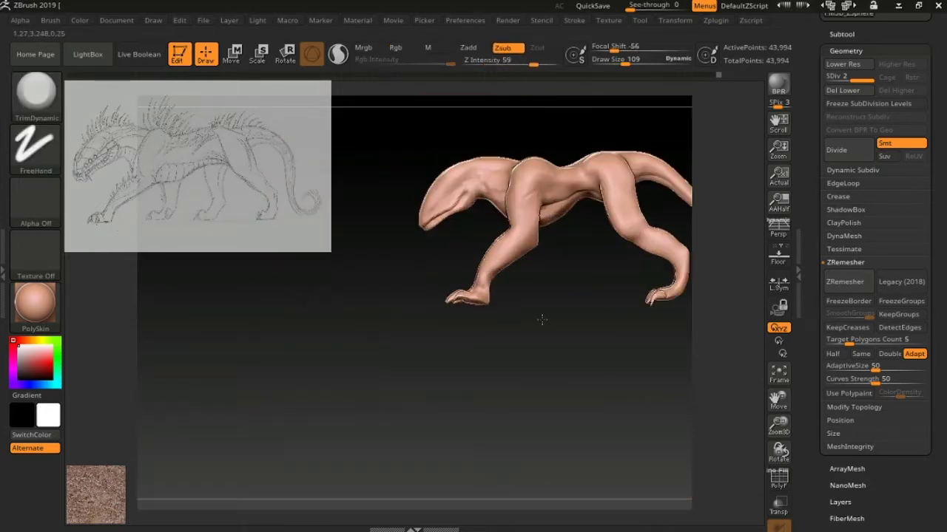
key(ctrl+z)
Step: Run ZRemesher to get a 13,322-point mesh and check its polyframe
click(844, 282)
drag(391, 342, 552, 341)
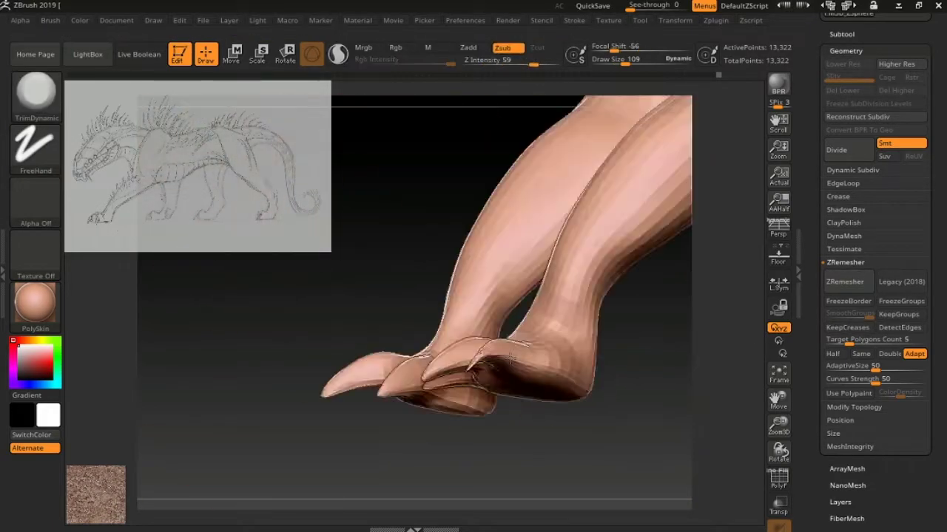
key(shift+f)
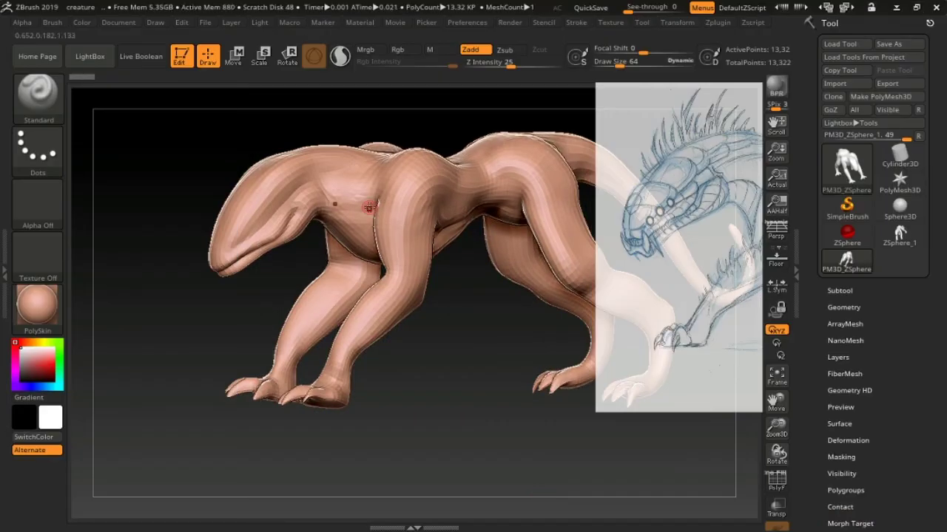
Step: Select ClayBuildup and subdivide the creature to level 2 at 53,282 points
mouse_move(444, 230)
right_down()
mouse_move(466, 251)
mouse_move(386, 215)
mouse_move(418, 185)
right_up()
key(b)
key(c)
key(b)
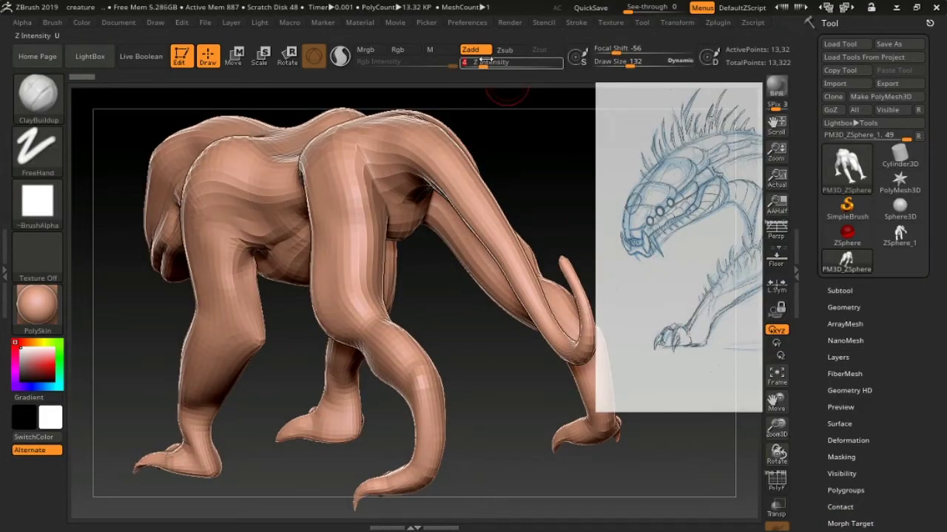
right_drag(355, 163, 305, 193)
right_drag(355, 215, 318, 266)
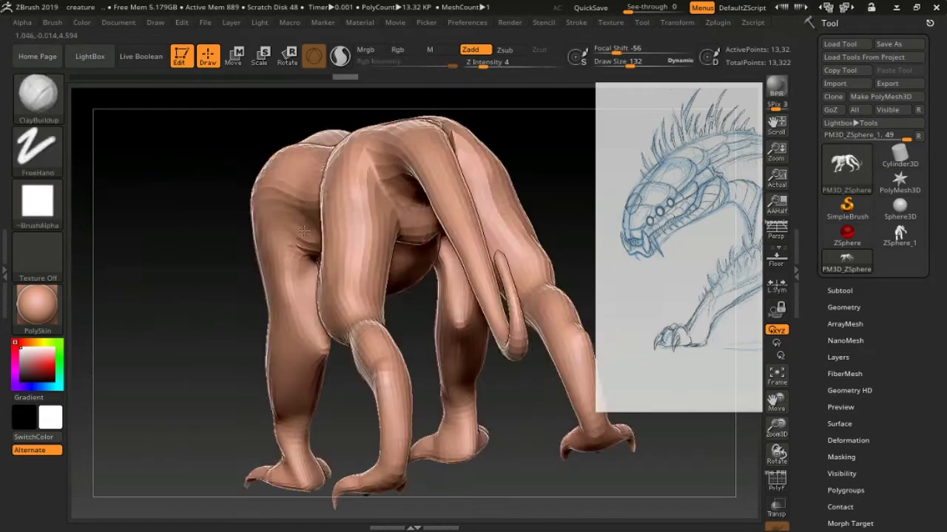
click(843, 306)
key(ctrl+d)
Step: Shrink the brush to size 73, smooth the shoulder and lower Z Intensity to 2
right_drag(416, 114, 362, 168)
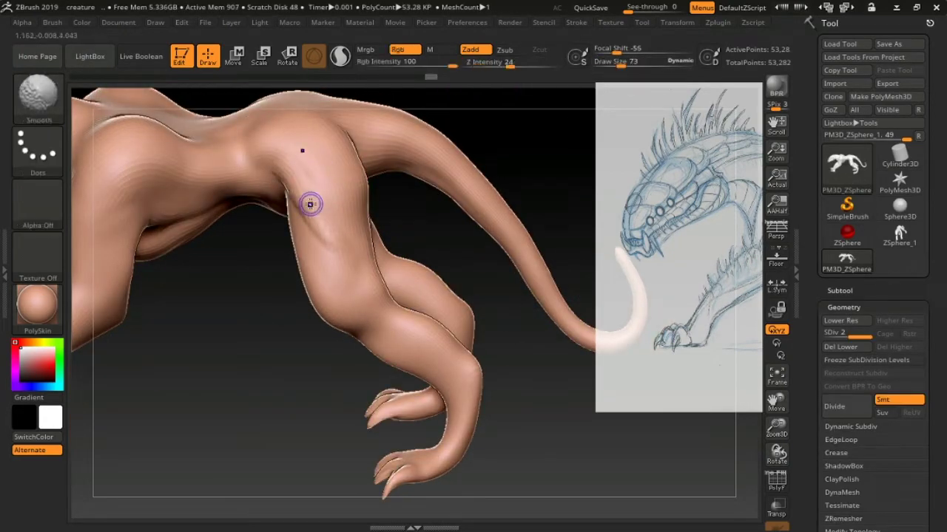
mouse_move(331, 234)
right_down()
mouse_move(324, 274)
mouse_move(302, 211)
mouse_move(426, 221)
mouse_move(451, 207)
mouse_move(483, 159)
mouse_move(456, 200)
mouse_move(454, 235)
mouse_move(460, 300)
mouse_move(488, 318)
mouse_move(473, 340)
right_up()
key(b)
key(c)
key(b)
Step: Smooth the built-up muscle surface of the hind leg
mouse_move(460, 298)
shift+right_down()
mouse_move(473, 310)
mouse_move(562, 323)
mouse_move(502, 357)
mouse_move(518, 373)
mouse_move(503, 361)
mouse_move(411, 374)
mouse_move(450, 367)
mouse_move(420, 298)
mouse_move(447, 275)
mouse_move(448, 252)
shift+right_up()
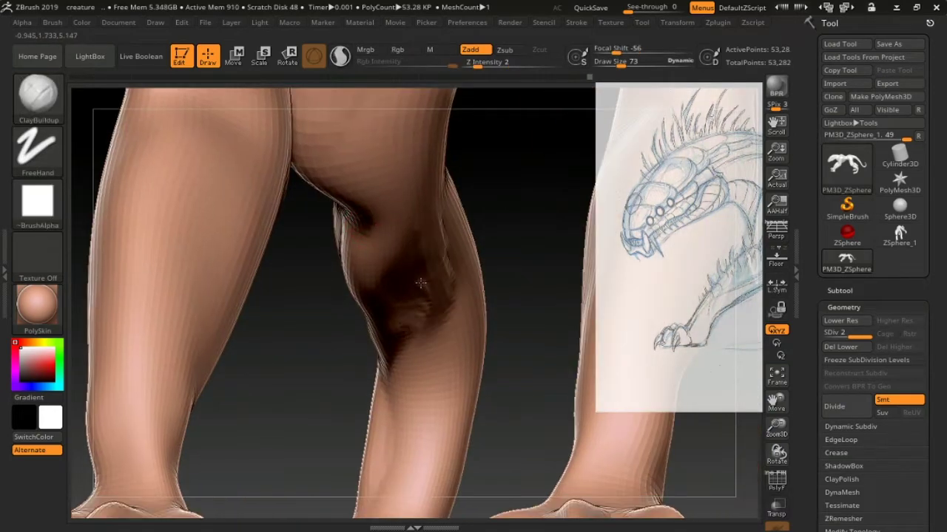
mouse_move(417, 303)
right_down()
mouse_move(441, 249)
mouse_move(504, 361)
right_up()
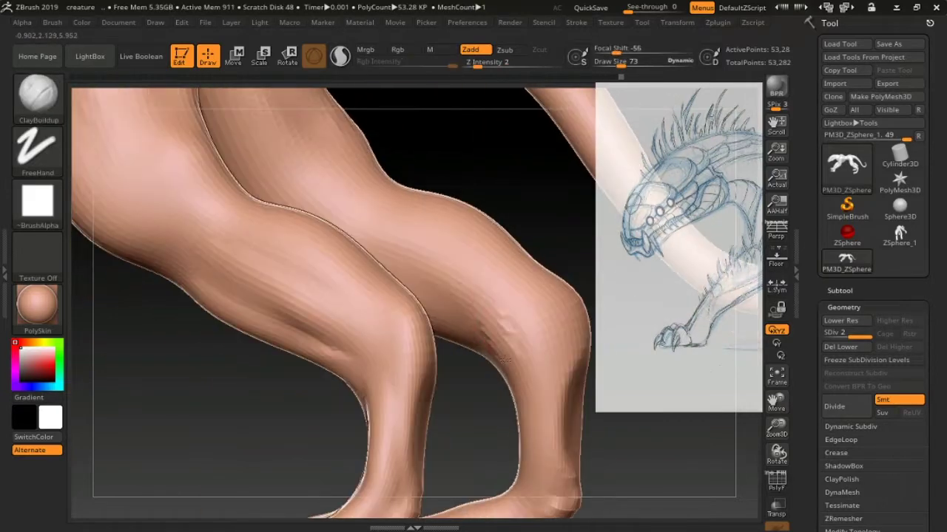
mouse_move(493, 282)
right_down()
mouse_move(446, 309)
mouse_move(474, 237)
mouse_move(494, 317)
right_up()
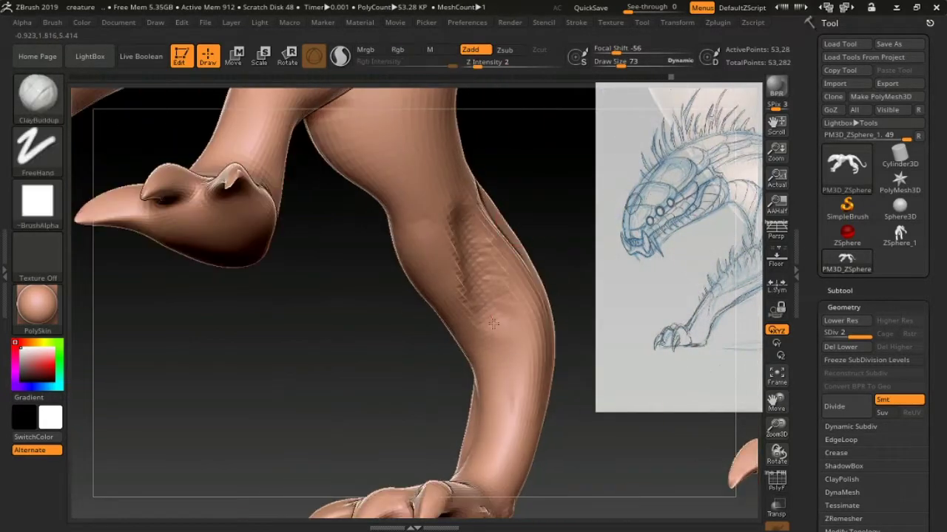
mouse_move(494, 352)
right_down()
mouse_move(338, 264)
mouse_move(325, 310)
mouse_move(369, 347)
mouse_move(406, 293)
right_up()
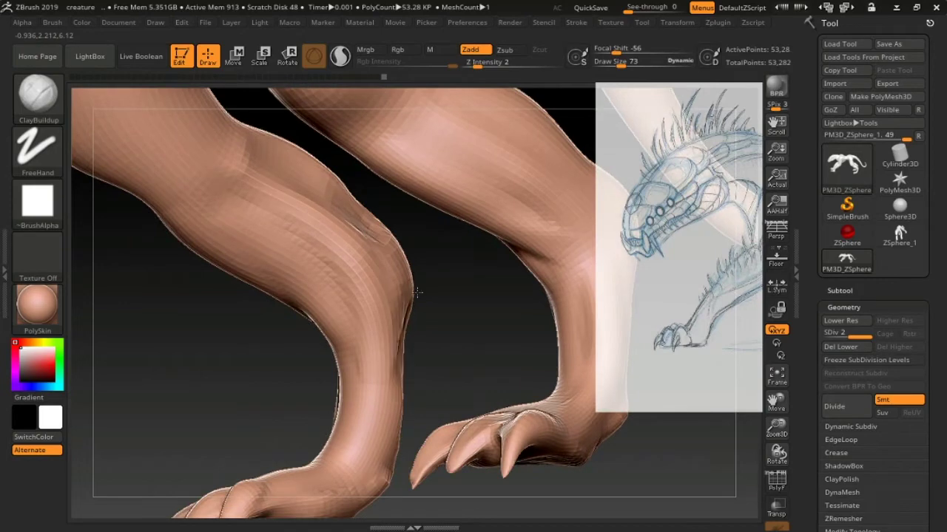
mouse_move(404, 367)
right_down()
mouse_move(355, 299)
mouse_move(404, 343)
mouse_move(318, 189)
mouse_move(302, 214)
mouse_move(359, 214)
mouse_move(380, 169)
mouse_move(237, 144)
mouse_move(237, 169)
mouse_move(370, 314)
right_up()
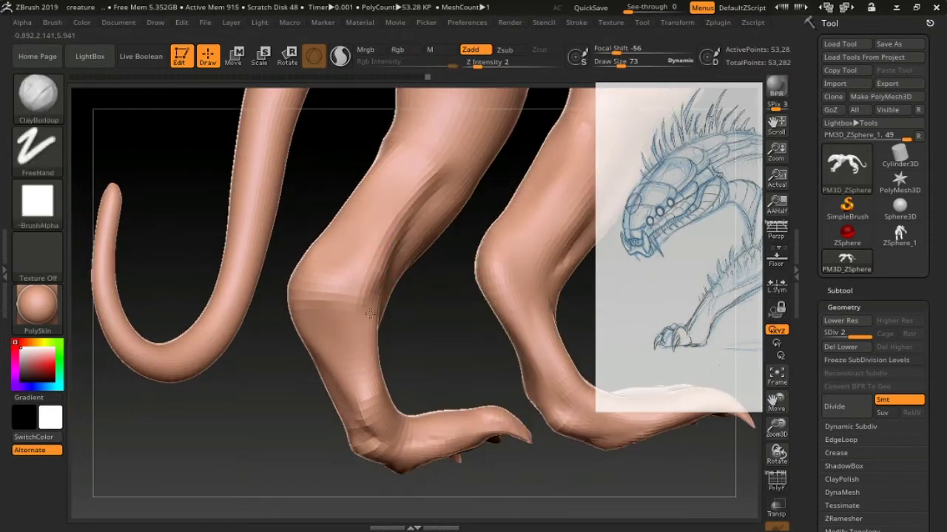
mouse_move(378, 352)
right_down()
mouse_move(406, 253)
mouse_move(392, 165)
mouse_move(338, 249)
mouse_move(349, 222)
mouse_move(341, 305)
right_up()
mouse_move(404, 258)
right_down()
mouse_move(402, 237)
mouse_move(417, 264)
mouse_move(493, 228)
mouse_move(456, 305)
mouse_move(454, 289)
mouse_move(338, 236)
mouse_move(386, 279)
mouse_move(391, 332)
right_up()
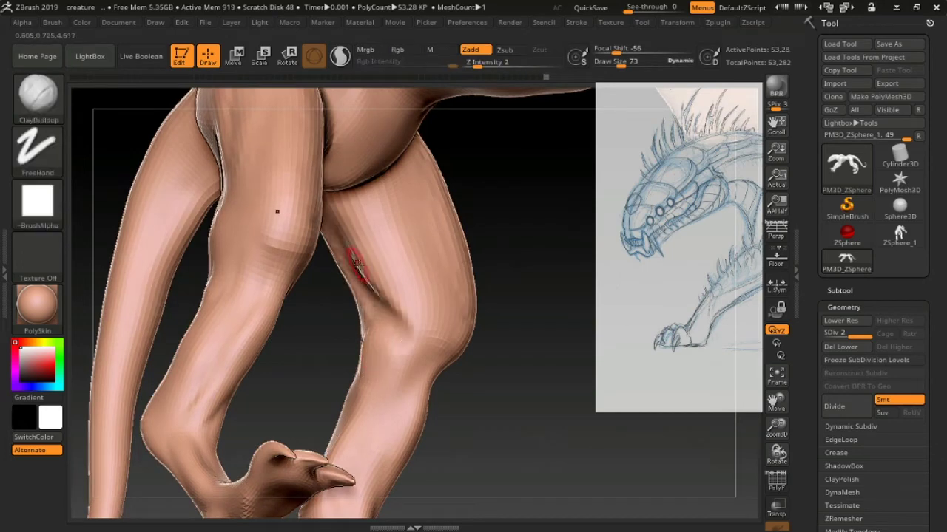
mouse_move(356, 265)
shift+right_down()
mouse_move(373, 300)
mouse_move(349, 330)
mouse_move(361, 328)
mouse_move(372, 301)
mouse_move(370, 344)
mouse_move(394, 375)
mouse_move(436, 370)
mouse_move(477, 293)
mouse_move(442, 309)
mouse_move(486, 279)
mouse_move(467, 317)
mouse_move(475, 318)
shift+right_up()
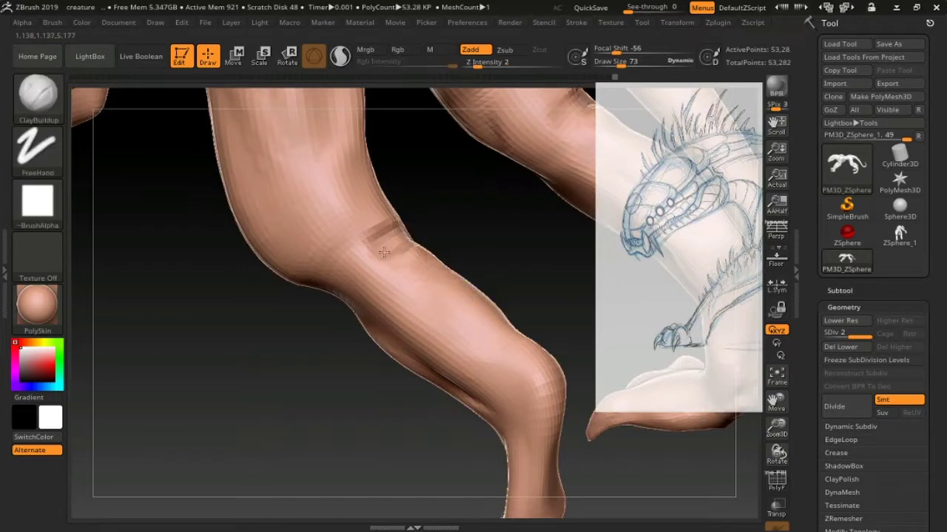
right_drag(395, 255, 391, 223)
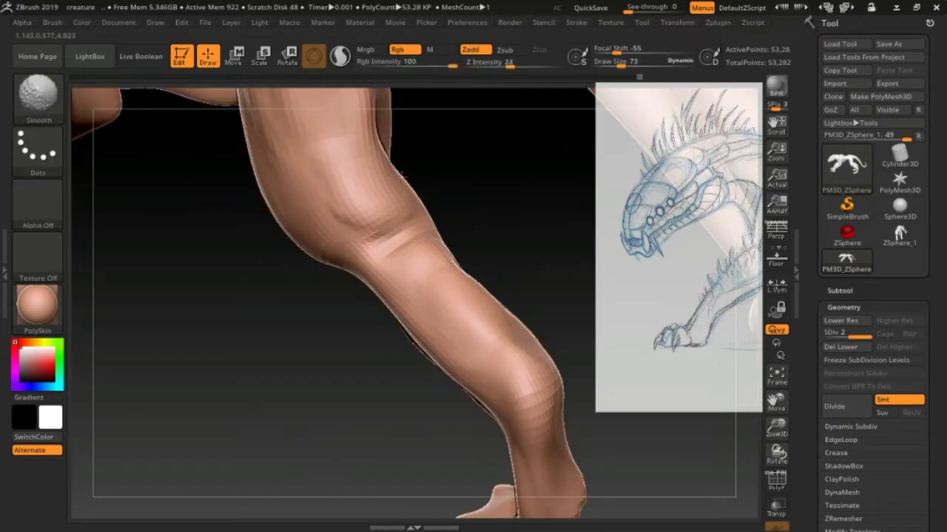
Step: Smooth across both legs and where the leg joins the body
mouse_move(403, 176)
right_down()
mouse_move(397, 169)
mouse_move(450, 209)
mouse_move(478, 212)
mouse_move(393, 237)
right_up()
mouse_move(458, 273)
right_down()
mouse_move(510, 264)
mouse_move(494, 339)
right_up()
mouse_move(480, 275)
right_down()
mouse_move(478, 289)
mouse_move(566, 275)
mouse_move(491, 337)
mouse_move(485, 307)
mouse_move(451, 310)
mouse_move(405, 352)
mouse_move(462, 251)
mouse_move(362, 247)
mouse_move(367, 301)
mouse_move(444, 288)
mouse_move(523, 298)
mouse_move(417, 217)
mouse_move(402, 242)
right_up()
shift+right_drag(363, 297, 409, 273)
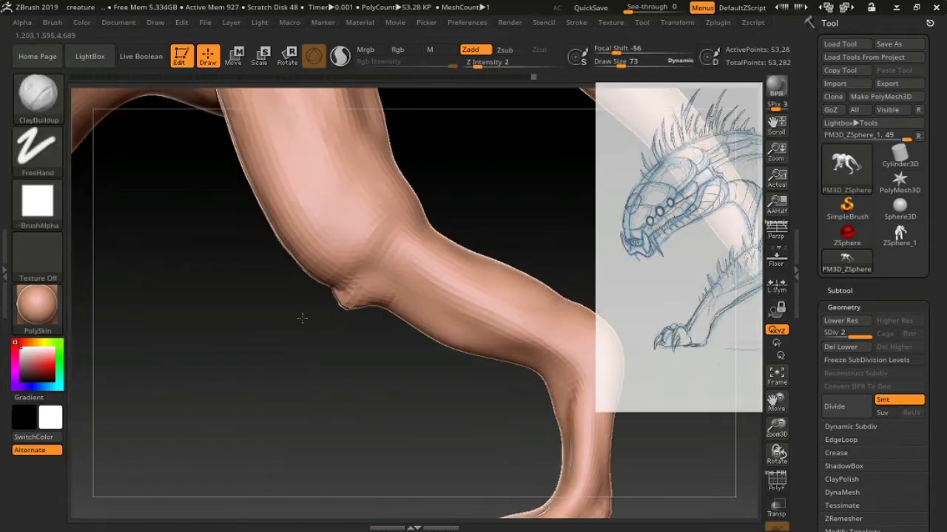
mouse_move(302, 318)
right_down()
mouse_move(345, 298)
mouse_move(402, 238)
mouse_move(479, 308)
mouse_move(467, 205)
right_up()
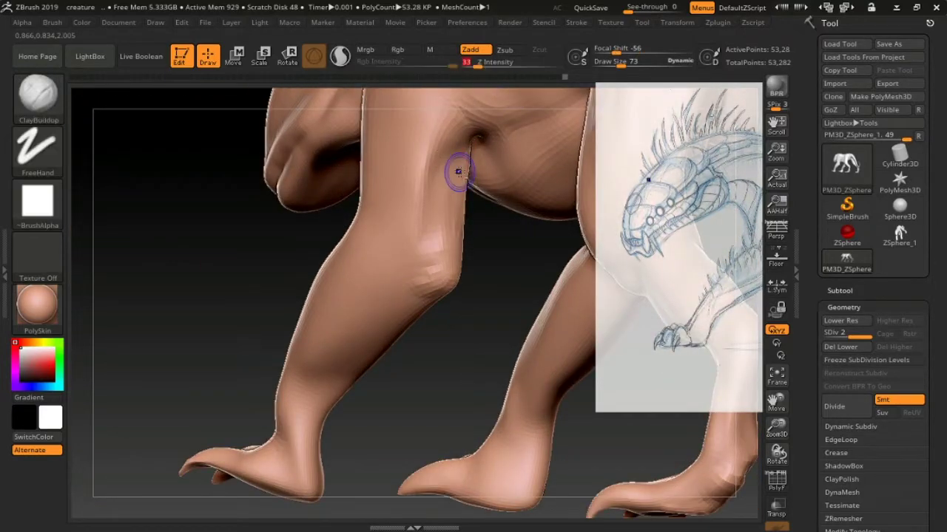
mouse_move(458, 172)
shift+right_down()
mouse_move(324, 296)
mouse_move(336, 279)
mouse_move(309, 279)
shift+right_up()
mouse_move(439, 260)
shift+right_down()
mouse_move(386, 205)
mouse_move(359, 281)
mouse_move(316, 261)
mouse_move(325, 258)
mouse_move(276, 289)
mouse_move(345, 215)
mouse_move(364, 249)
shift+right_up()
right_drag(459, 232, 399, 296)
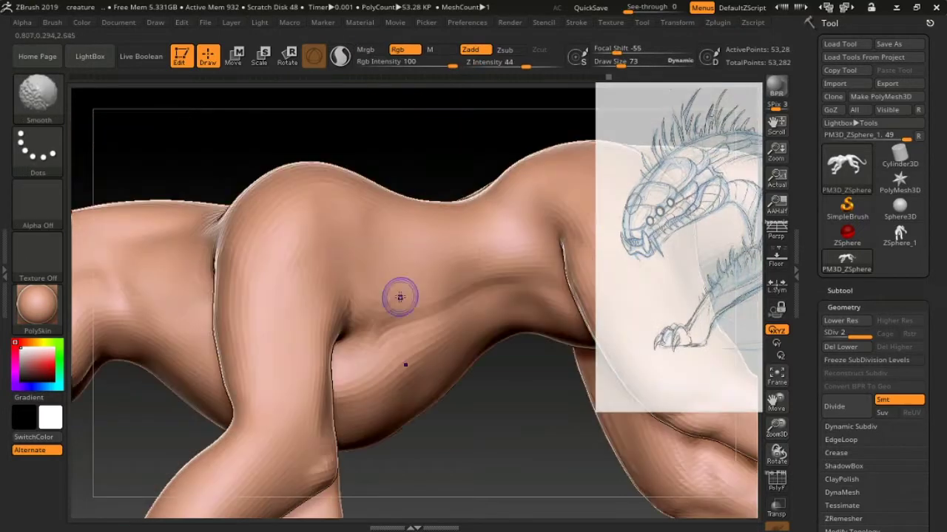
mouse_move(437, 325)
right_down()
mouse_move(439, 338)
mouse_move(395, 319)
mouse_move(402, 279)
mouse_move(391, 279)
right_up()
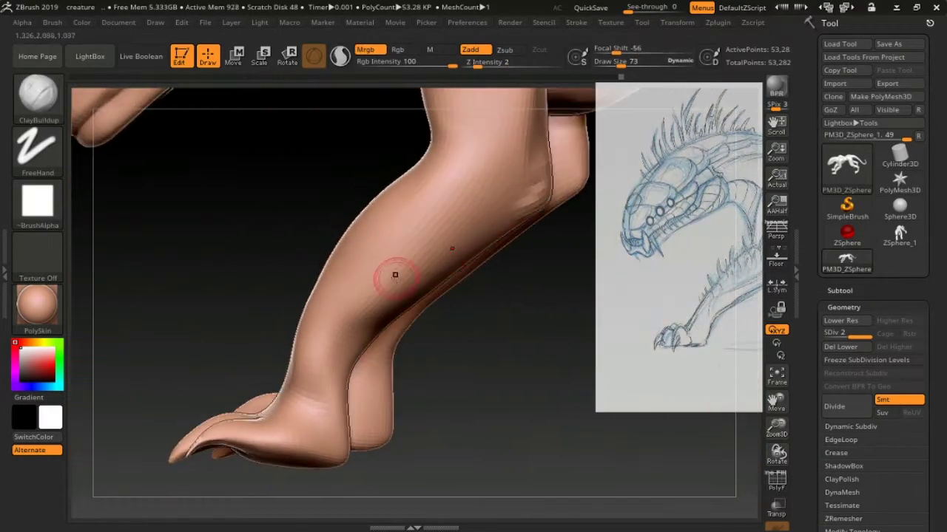
mouse_move(370, 341)
right_down()
mouse_move(515, 333)
mouse_move(321, 344)
mouse_move(332, 340)
right_up()
Step: Isolate the legs with Ctrl+Shift-drag, smooth them, and inspect the clawed foot closely
ctrl+shift+drag(212, 317, 496, 465)
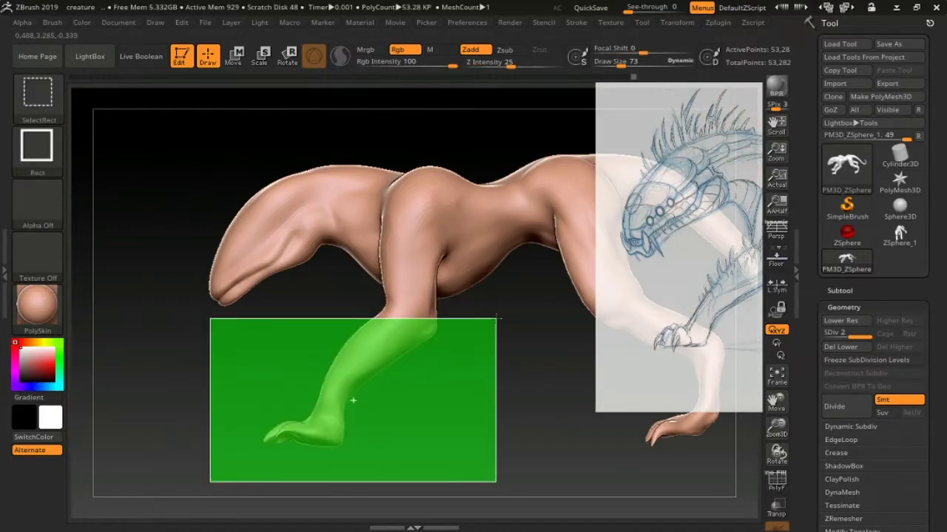
mouse_move(355, 401)
right_down()
mouse_move(413, 312)
mouse_move(388, 406)
mouse_move(422, 308)
mouse_move(376, 222)
mouse_move(344, 257)
right_up()
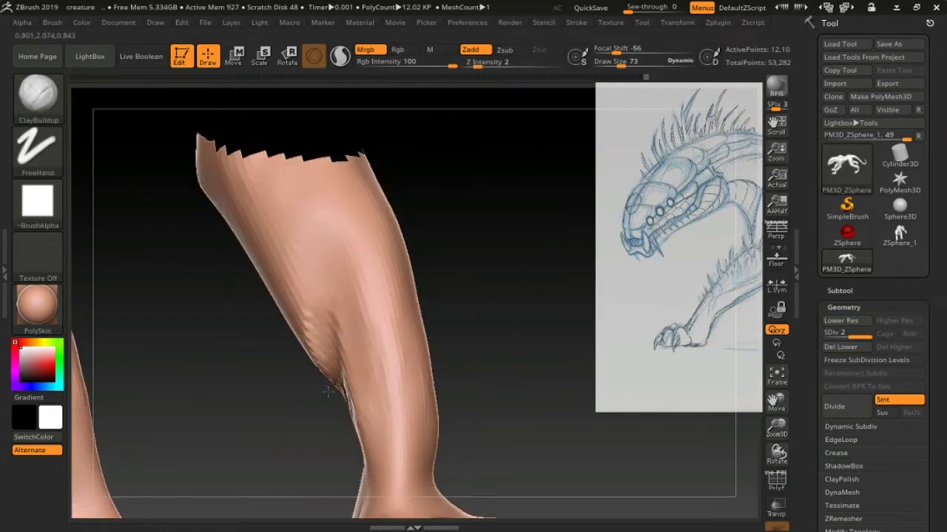
shift+right_drag(328, 392, 290, 268)
right_drag(379, 412, 334, 254)
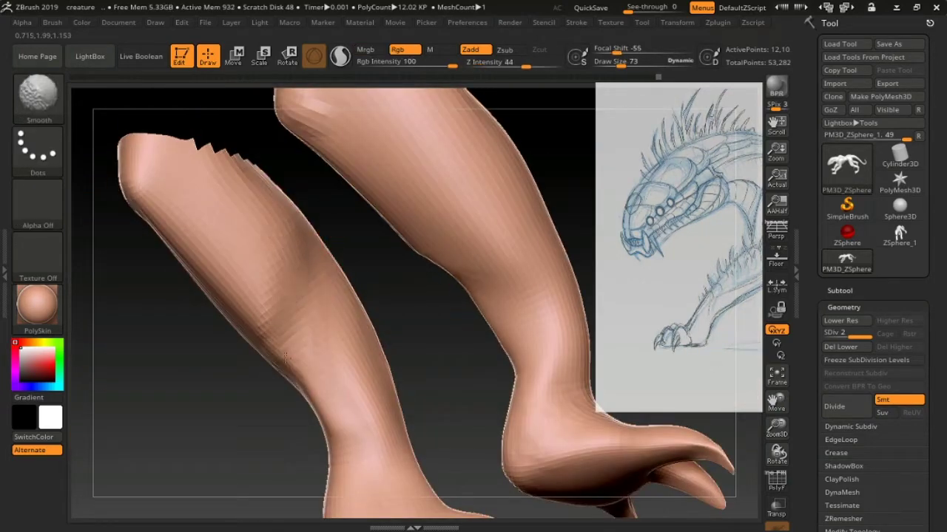
mouse_move(286, 358)
shift+right_down()
mouse_move(355, 304)
mouse_move(345, 244)
mouse_move(380, 249)
mouse_move(378, 345)
mouse_move(428, 282)
shift+right_up()
right_drag(392, 334, 303, 354)
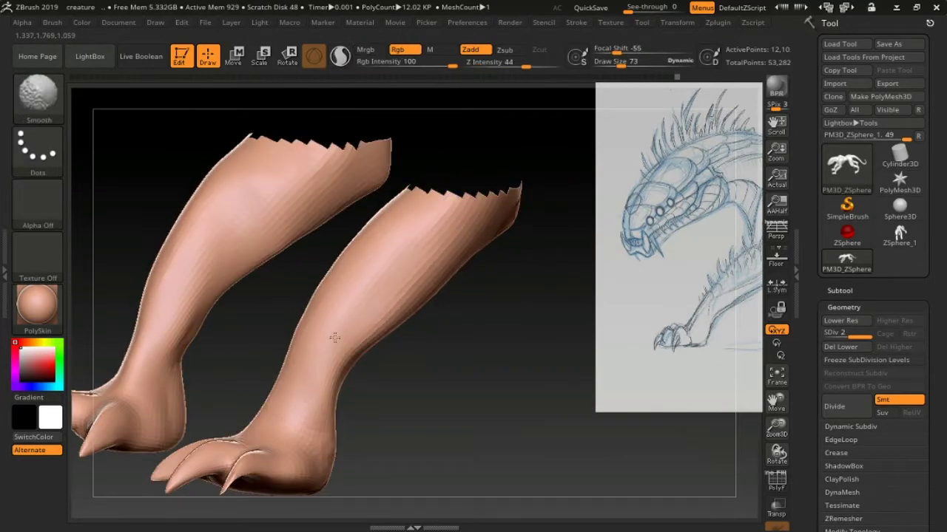
mouse_move(335, 337)
shift+right_down()
mouse_move(289, 387)
mouse_move(363, 329)
mouse_move(338, 269)
mouse_move(377, 324)
mouse_move(302, 363)
shift+right_up()
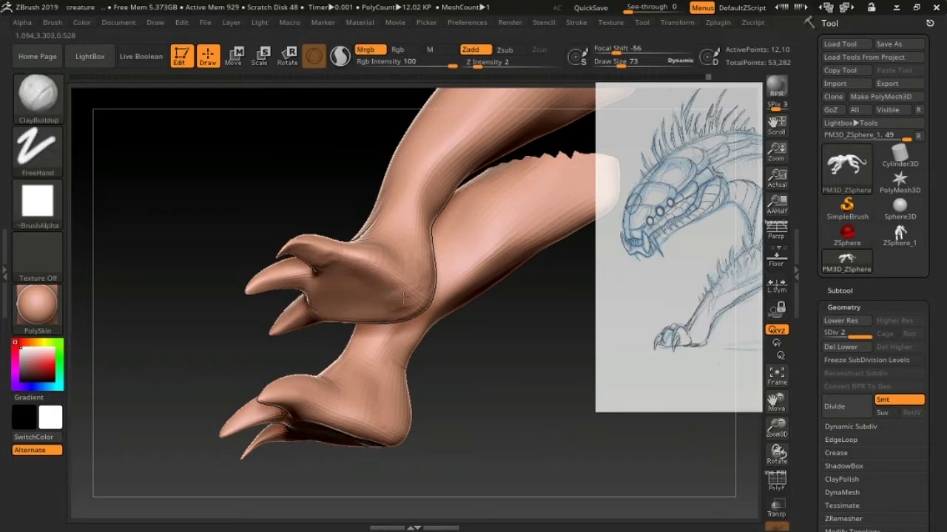
right_drag(404, 297, 396, 305)
mouse_move(376, 342)
right_down()
mouse_move(406, 332)
mouse_move(408, 374)
right_up()
mouse_move(410, 312)
right_down()
mouse_move(375, 359)
mouse_move(443, 347)
mouse_move(474, 321)
mouse_move(416, 270)
mouse_move(370, 296)
mouse_move(328, 338)
mouse_move(361, 401)
mouse_move(425, 344)
mouse_move(492, 239)
right_up()
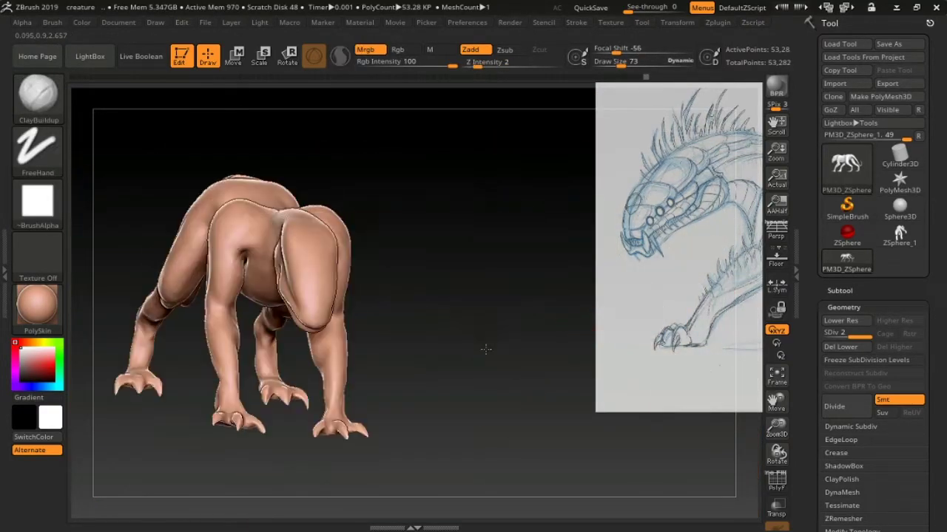
Step: Save over the existing creature project file, then view the head and front foot
key(Return)
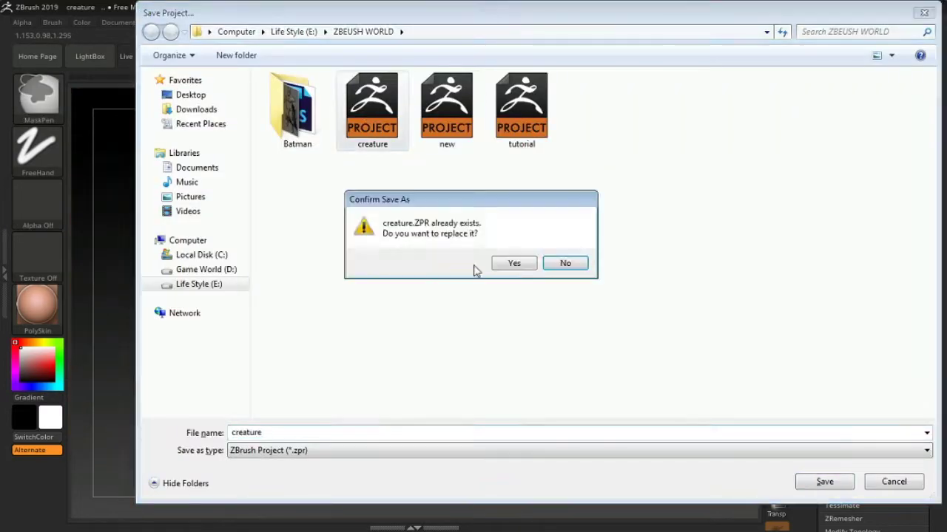
click(504, 264)
drag(504, 264, 177, 163)
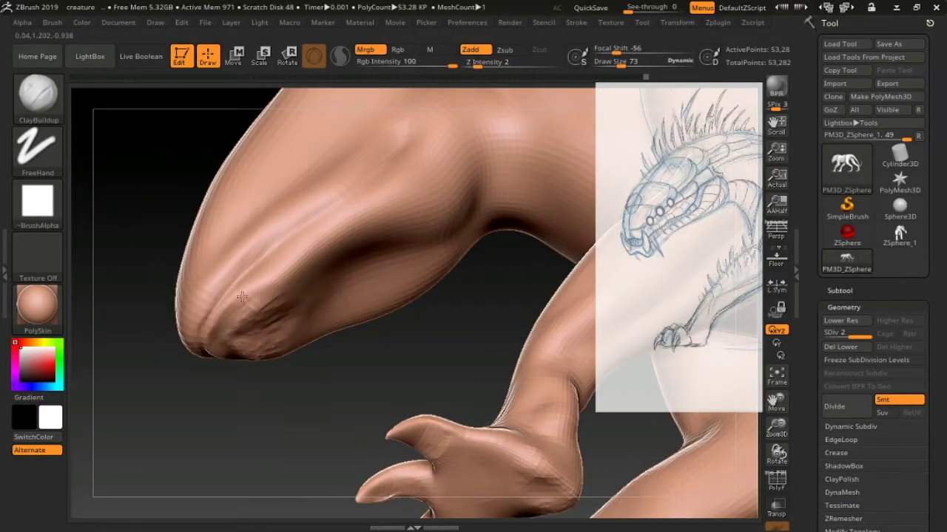
drag(397, 281, 619, 65)
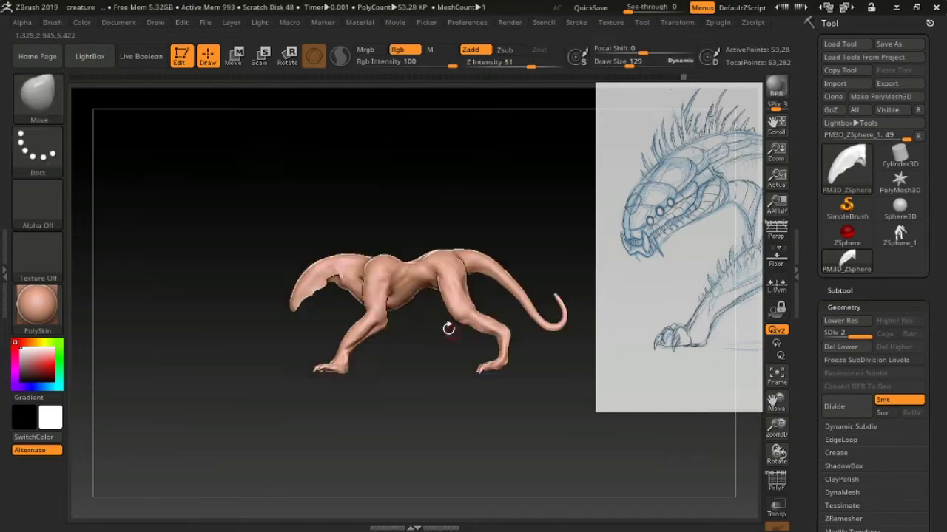
Step: Append a Sphere3D subtool and squash it flat with Transpose into a tongue under the snout
click(851, 307)
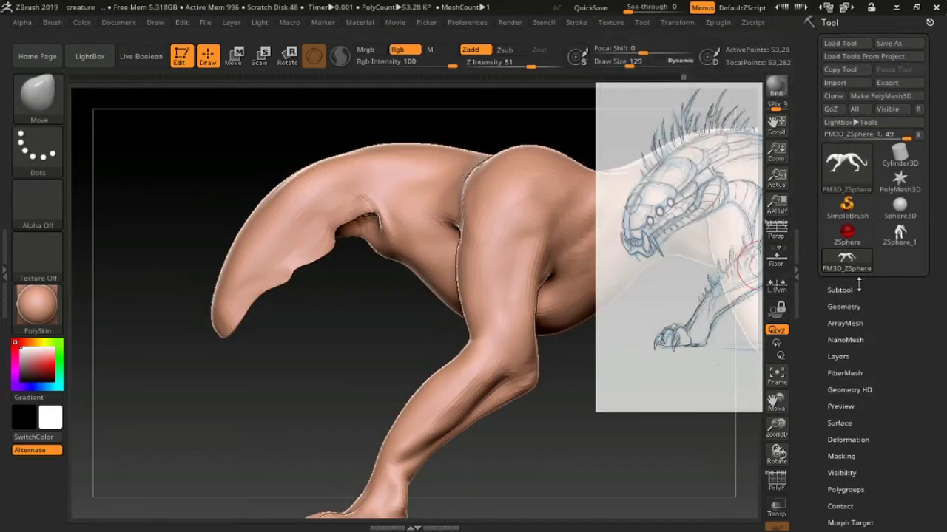
click(842, 244)
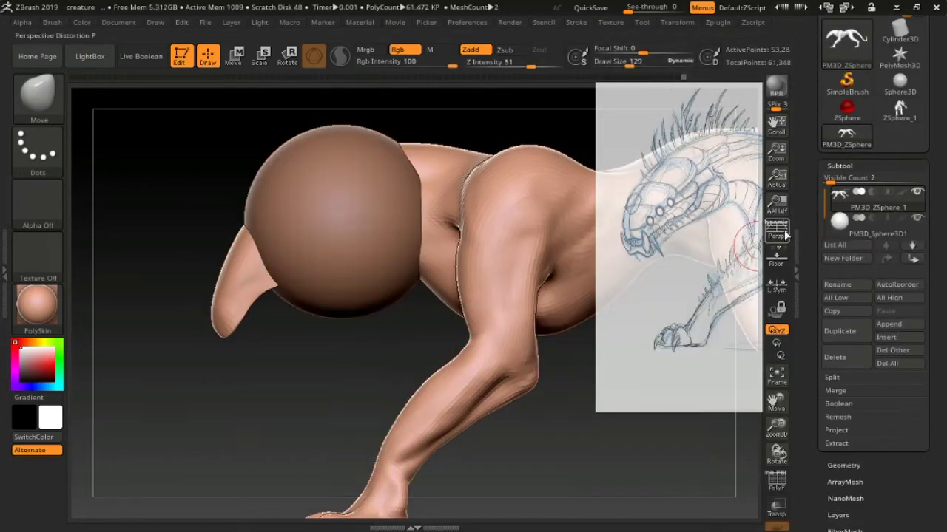
key(w)
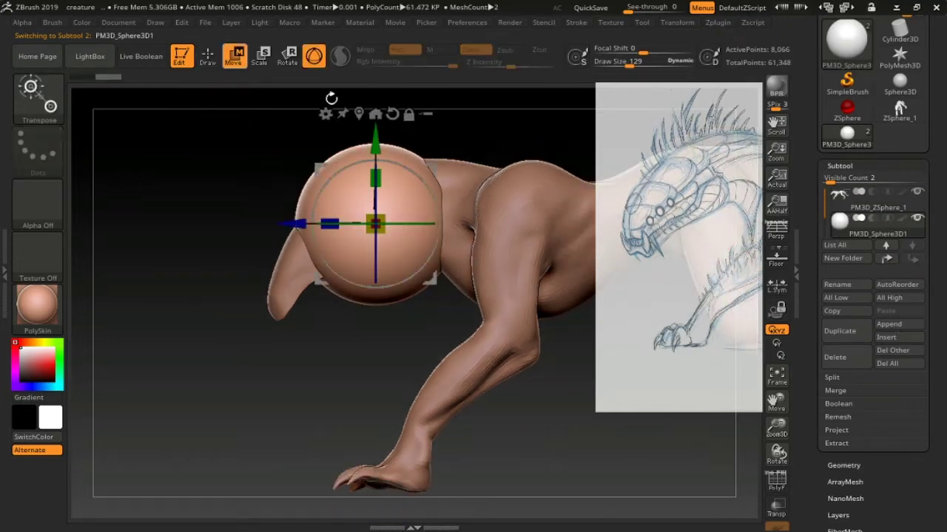
drag(370, 166, 375, 260)
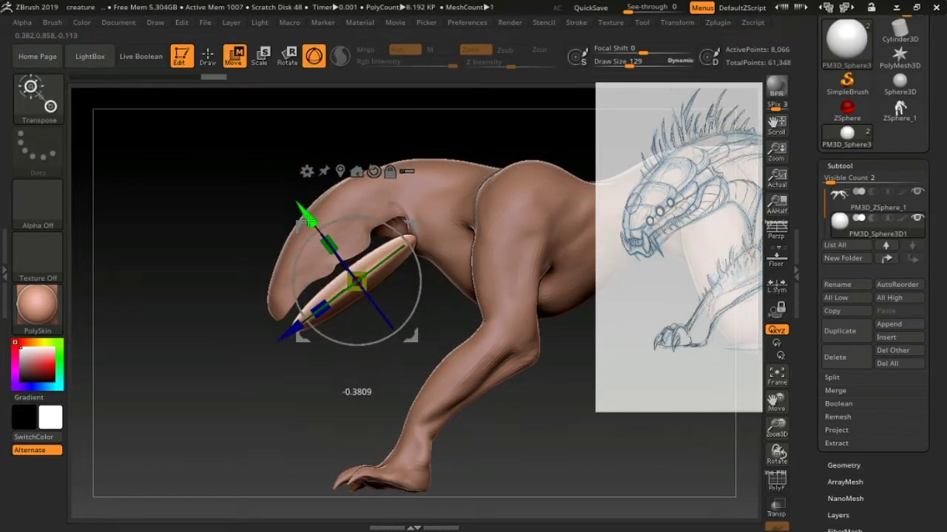
mouse_move(185, 332)
mouse_down()
mouse_move(244, 333)
mouse_move(185, 333)
mouse_up()
alt+drag(185, 370, 185, 311)
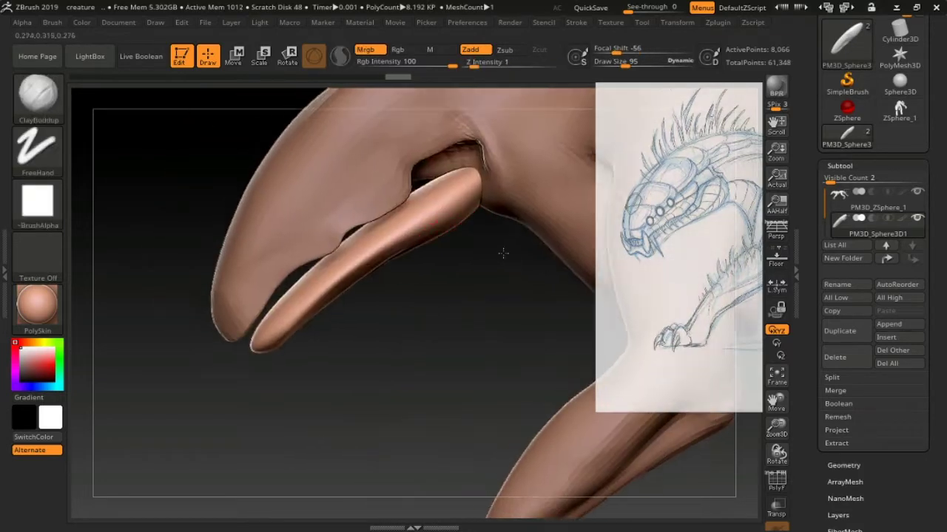
Step: Select the Move brush (B, M, V), adjust its settings, and Shift-smooth the tongue
key(b)
key(m)
key(v)
key(space)
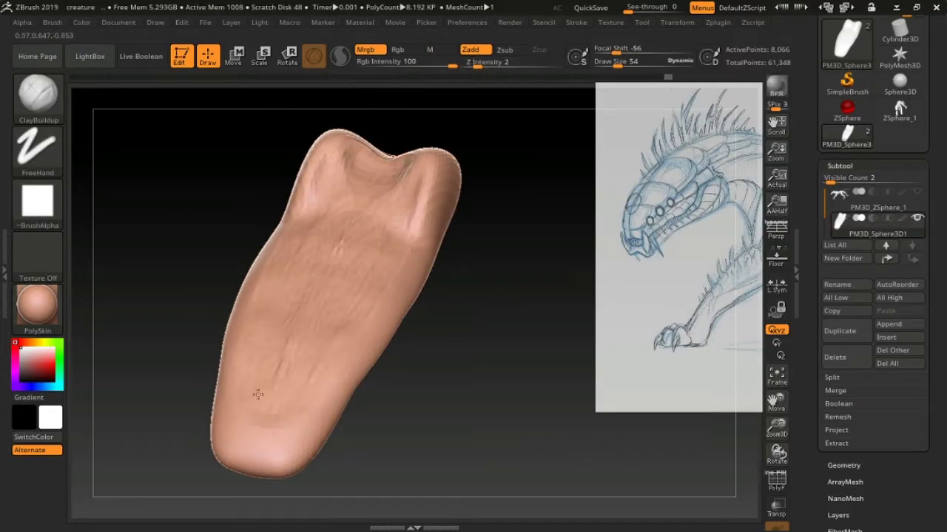
key(shift)
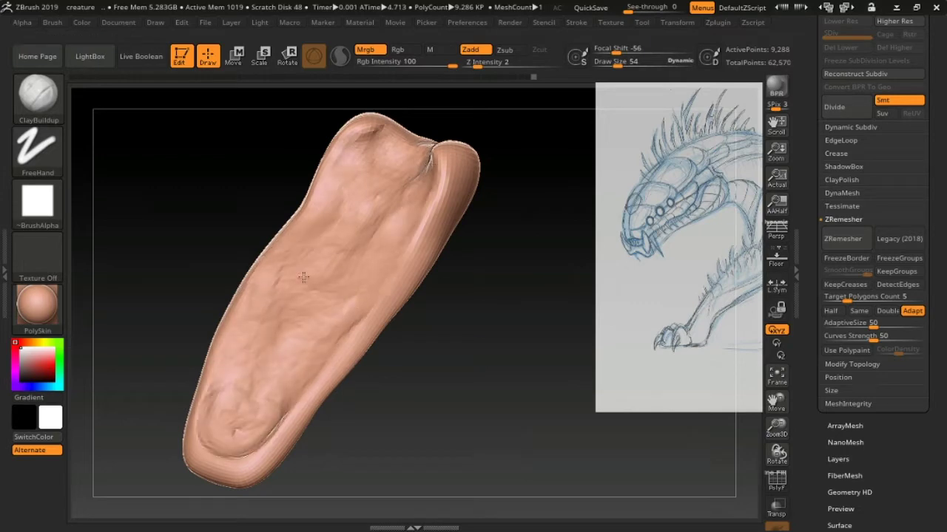
Step: Smooth the tongue surface, checking its tip, top end and flattened underside
shift+drag(317, 292, 347, 318)
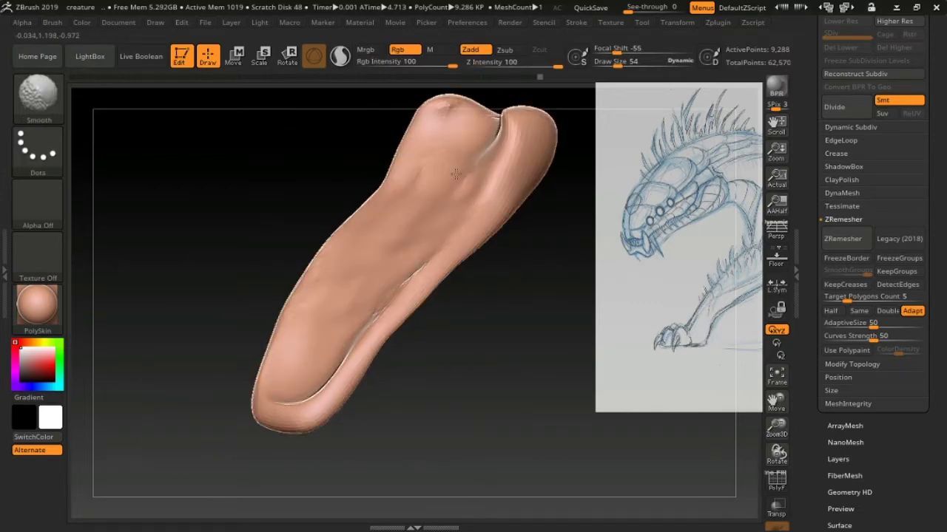
mouse_move(473, 244)
mouse_down()
mouse_move(422, 190)
mouse_move(370, 170)
mouse_up()
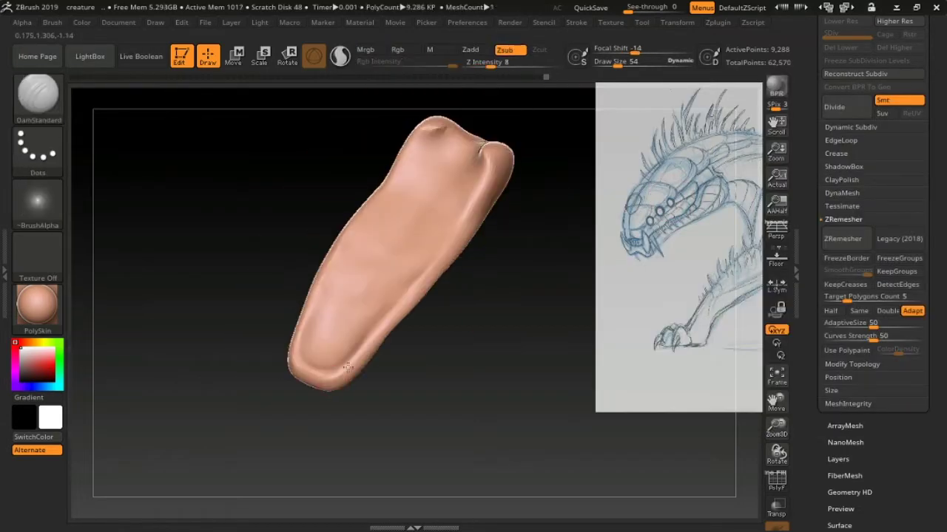
drag(472, 274, 401, 346)
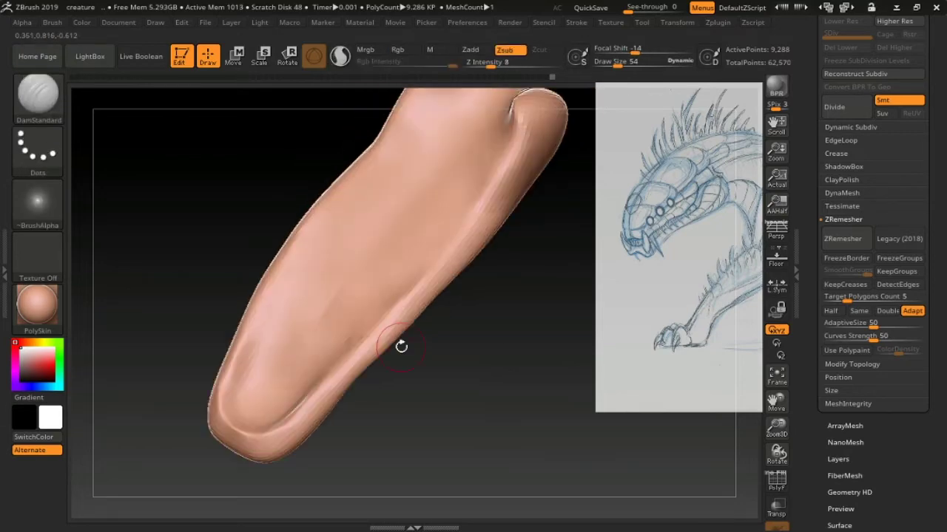
mouse_move(451, 254)
mouse_down()
mouse_move(507, 229)
mouse_move(402, 180)
mouse_move(475, 267)
mouse_up()
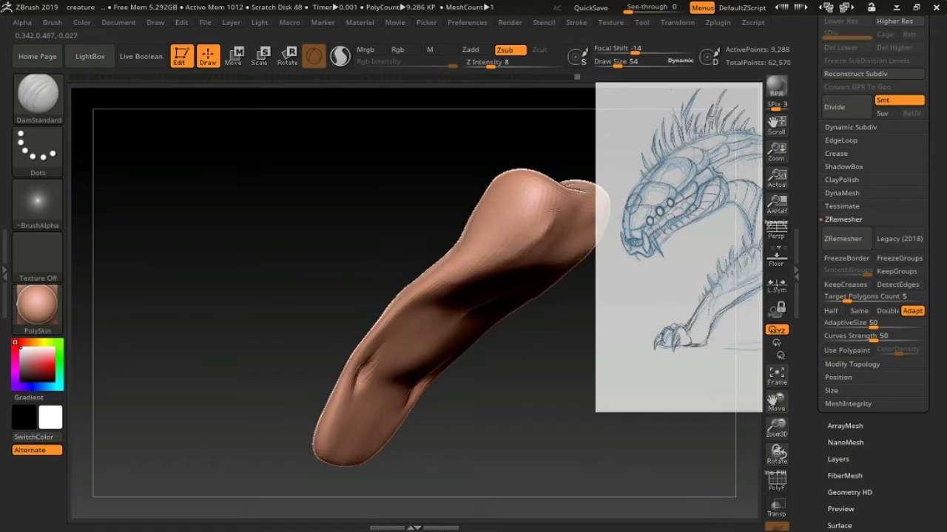
mouse_move(526, 198)
mouse_down()
mouse_move(503, 244)
mouse_move(483, 376)
mouse_move(400, 354)
mouse_up()
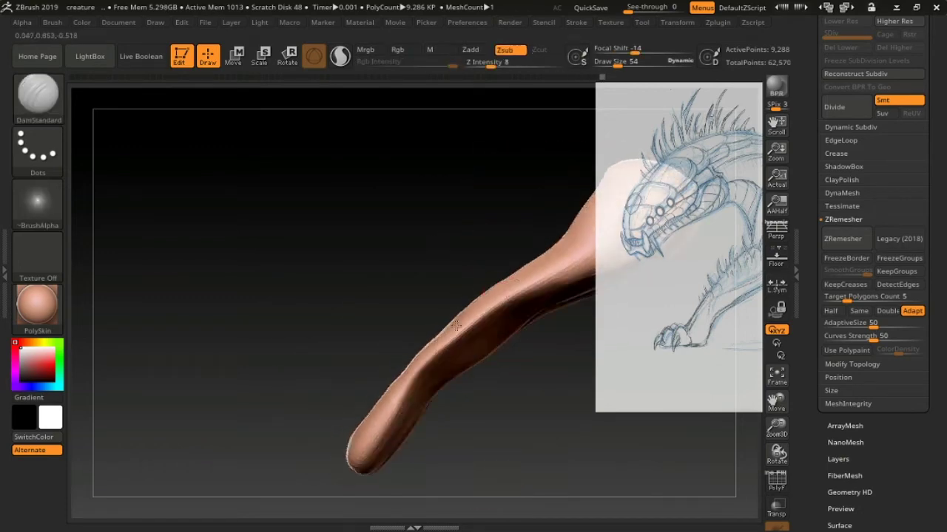
drag(457, 263, 303, 347)
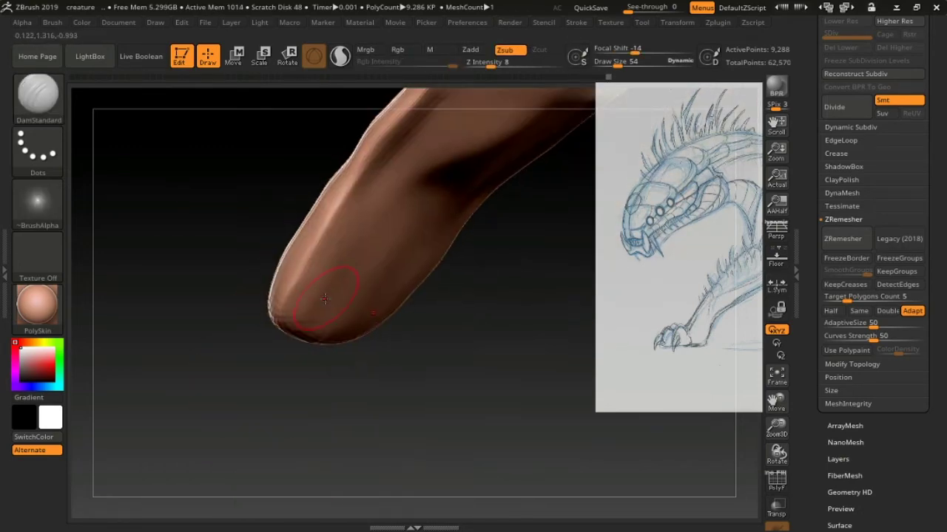
mouse_move(290, 268)
mouse_down()
mouse_move(549, 321)
mouse_move(492, 313)
mouse_move(482, 242)
mouse_up()
mouse_move(442, 274)
shift+mouse_down()
mouse_move(407, 337)
mouse_move(359, 321)
shift+mouse_up()
Step: Pull the tongue's end into a bulbous club shape with the Move brush
key(b)
key(m)
key(v)
key(space)
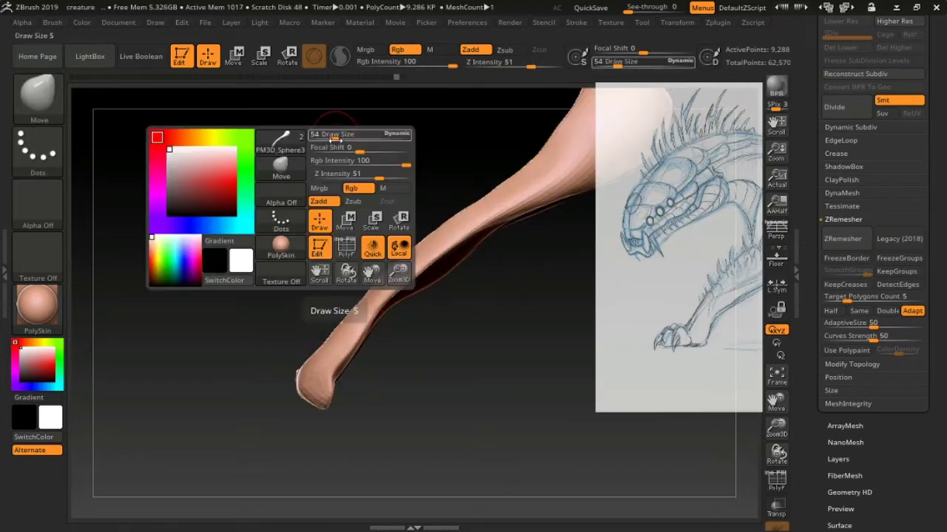
drag(428, 267, 508, 296)
key(ctrl+z)
key(space)
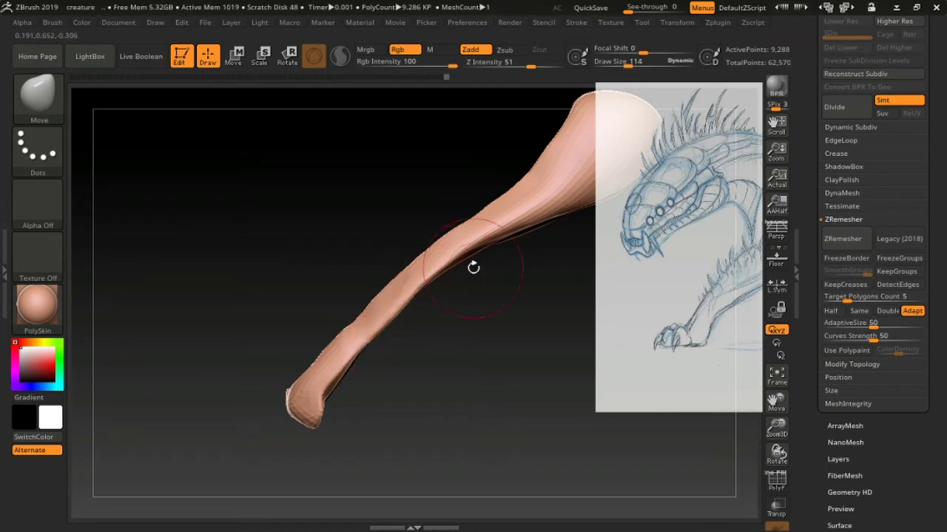
drag(473, 268, 485, 170)
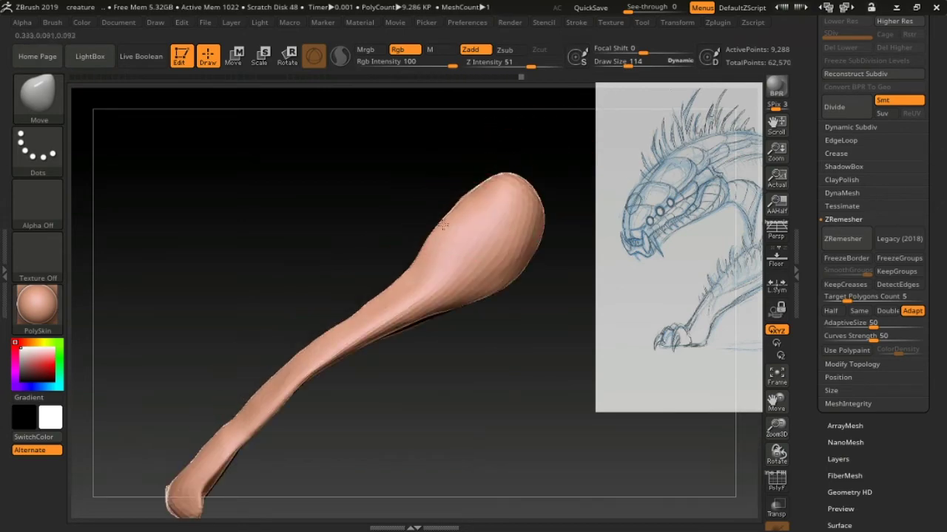
Step: Show the body subtool again and save the project with Ctrl+S
click(917, 316)
mouse_move(222, 443)
mouse_down()
mouse_move(490, 258)
mouse_move(401, 285)
mouse_up()
key(ctrl+s)
Step: Confirm the save and make the ZSphere_1 body subtool active for sculpting
key(Return)
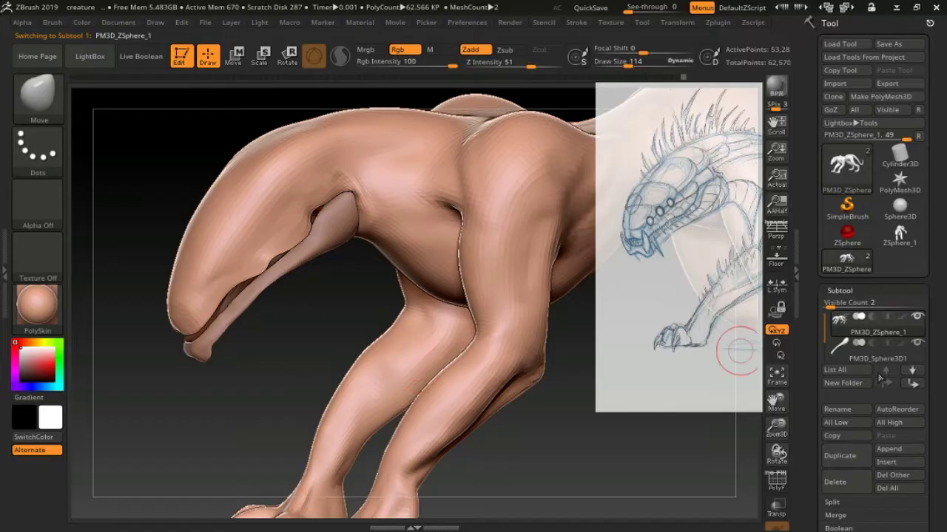
scroll(880, 379, down, 5)
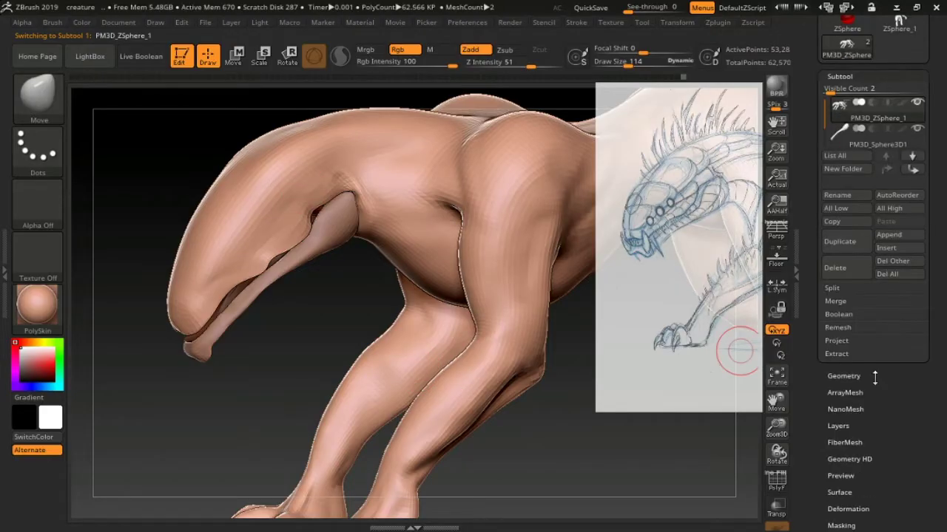
click(843, 238)
drag(387, 275, 521, 337)
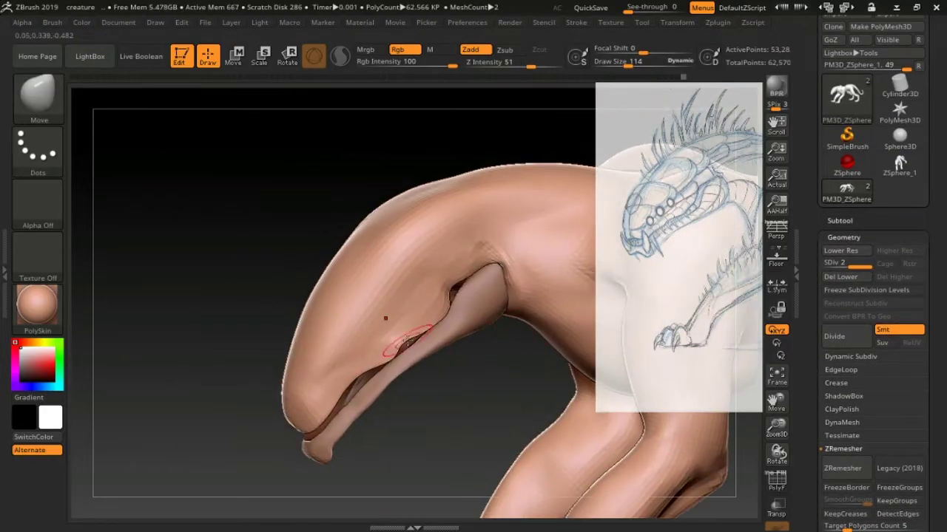
right_drag(407, 342, 452, 318)
key(space)
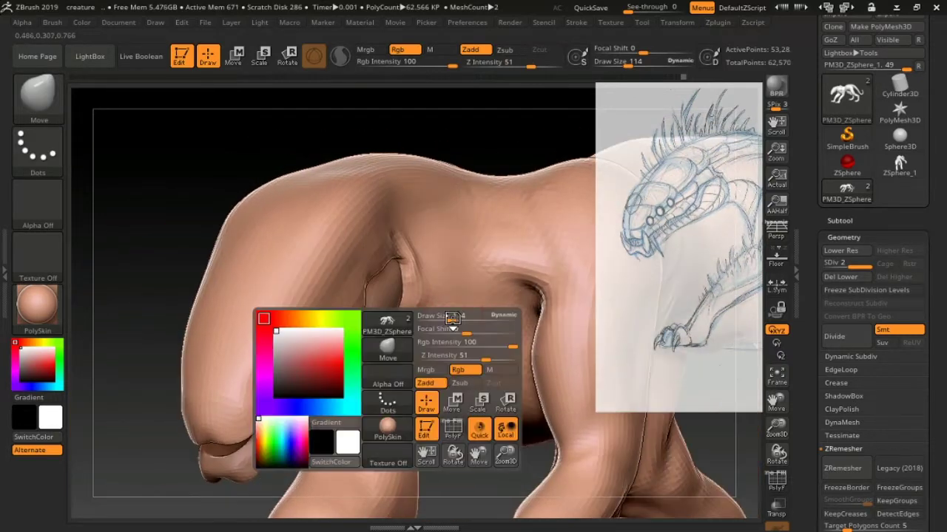
Step: Select ClayBuildup and reduce its draw size to 58
key(b)
key(c)
key(b)
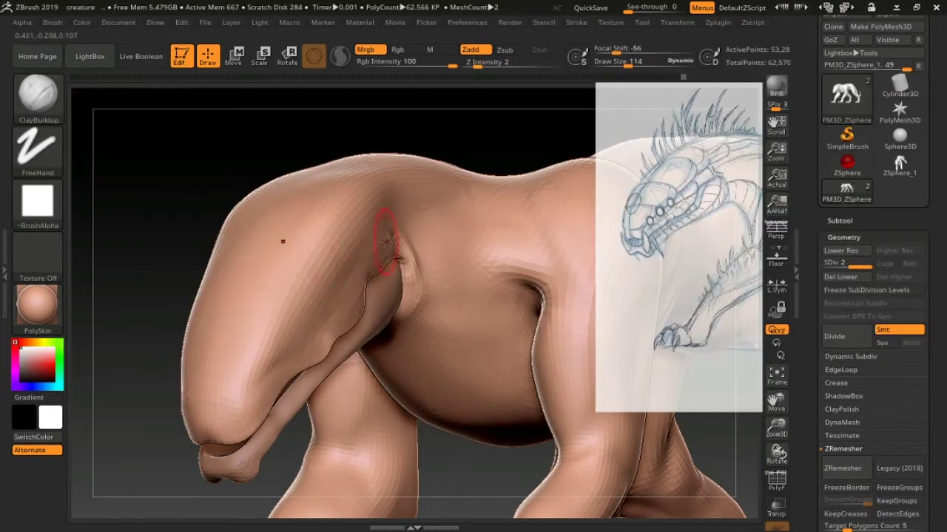
key(space)
right_drag(335, 252, 310, 314)
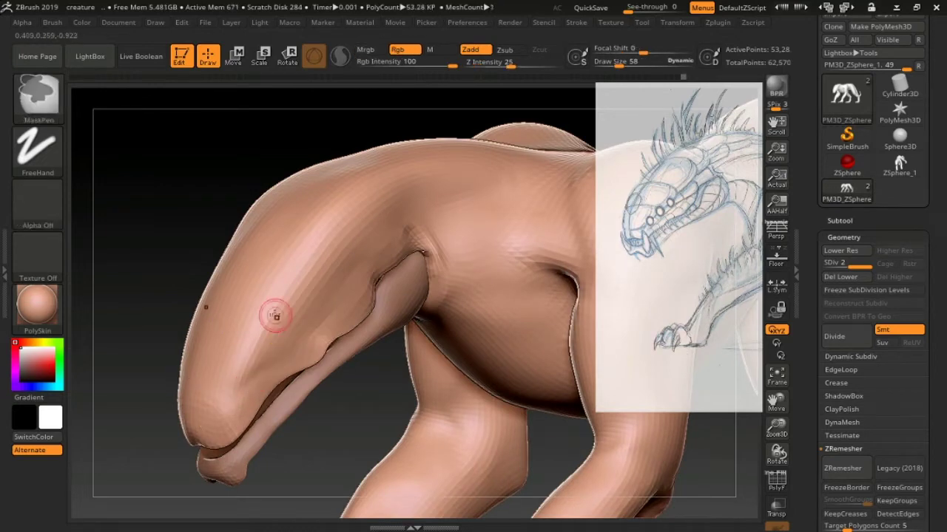
Step: Carve a crease along the upper jaw line with DamStandard and smooth the snout
key(b)
key(d)
key(s)
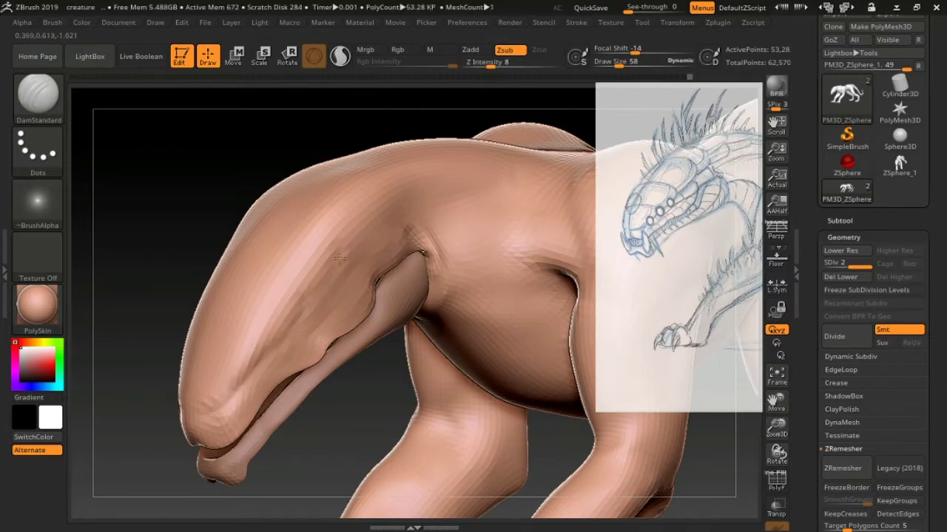
shift+drag(289, 346, 271, 363)
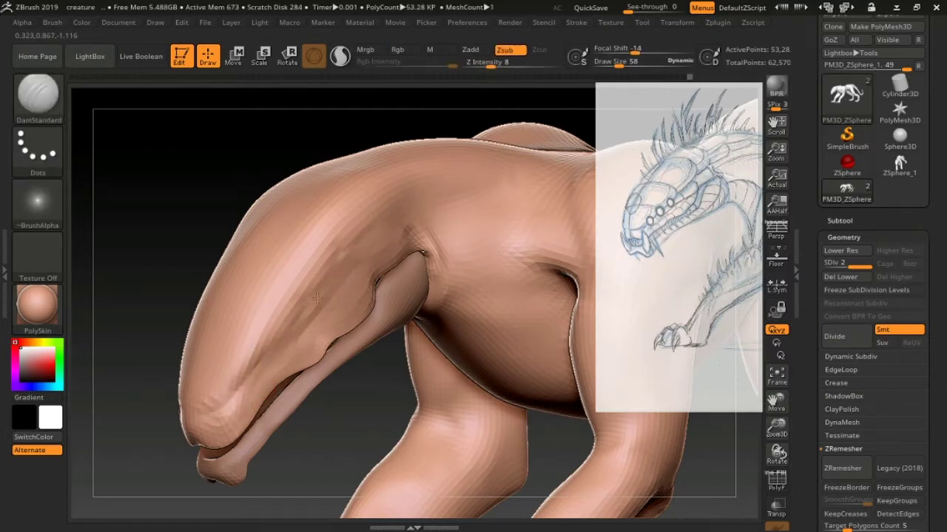
right_drag(322, 299, 226, 392)
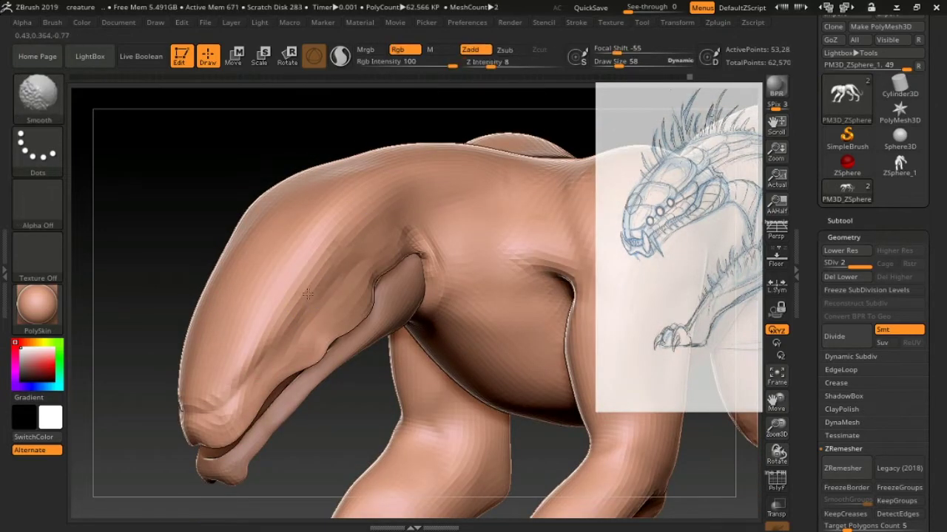
mouse_move(252, 377)
right_down()
mouse_move(261, 264)
mouse_move(498, 271)
mouse_move(422, 296)
mouse_move(501, 338)
mouse_move(395, 257)
mouse_move(424, 219)
right_up()
Step: Select ClayBuildup (B, C, B) and orient the view along the shoulders and back
key(b)
key(c)
key(b)
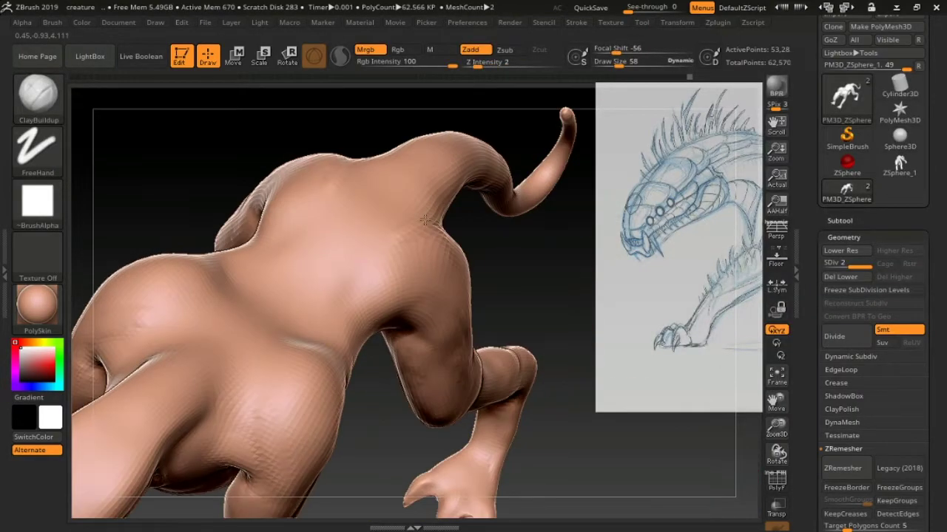
mouse_move(377, 262)
shift+right_down()
mouse_move(363, 265)
mouse_move(444, 282)
shift+right_up()
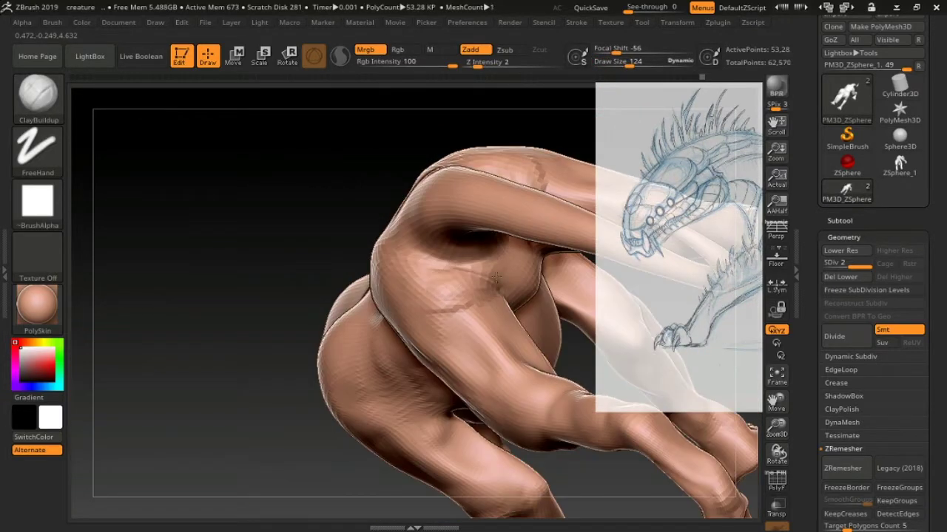
shift+right_drag(495, 276, 486, 275)
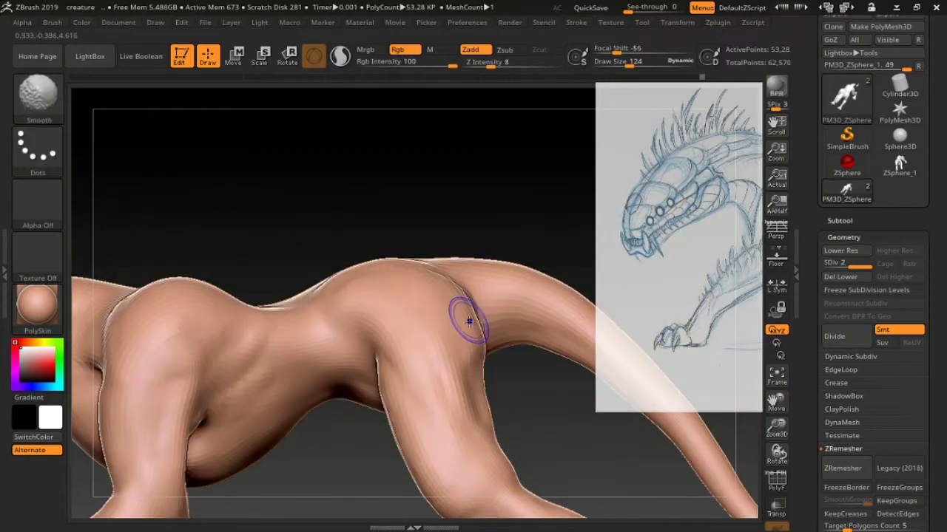
right_drag(469, 321, 409, 283)
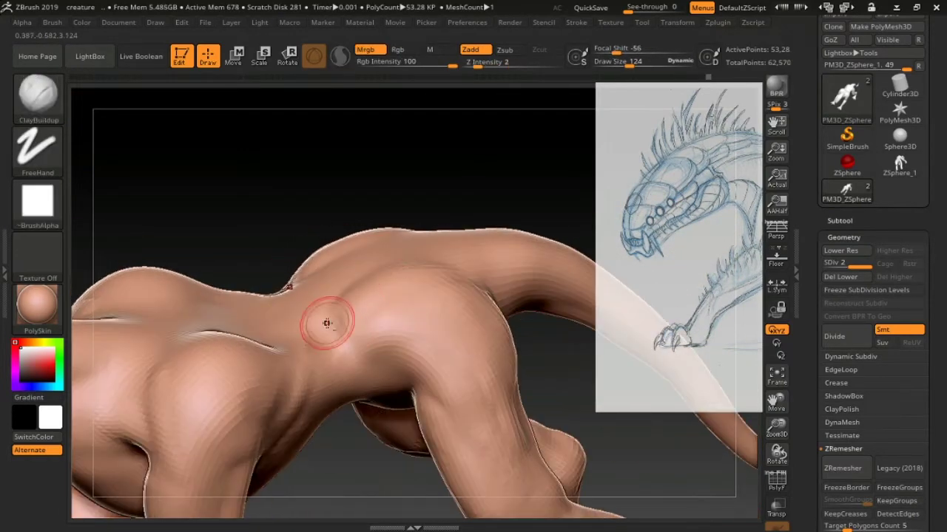
mouse_move(321, 305)
right_down()
mouse_move(324, 280)
mouse_move(431, 308)
mouse_move(316, 250)
mouse_move(336, 244)
right_up()
Step: Smooth the shoulder-blade grooves, lumpy back surface and central back depression
drag(333, 244, 363, 307)
shift+drag(316, 260, 299, 288)
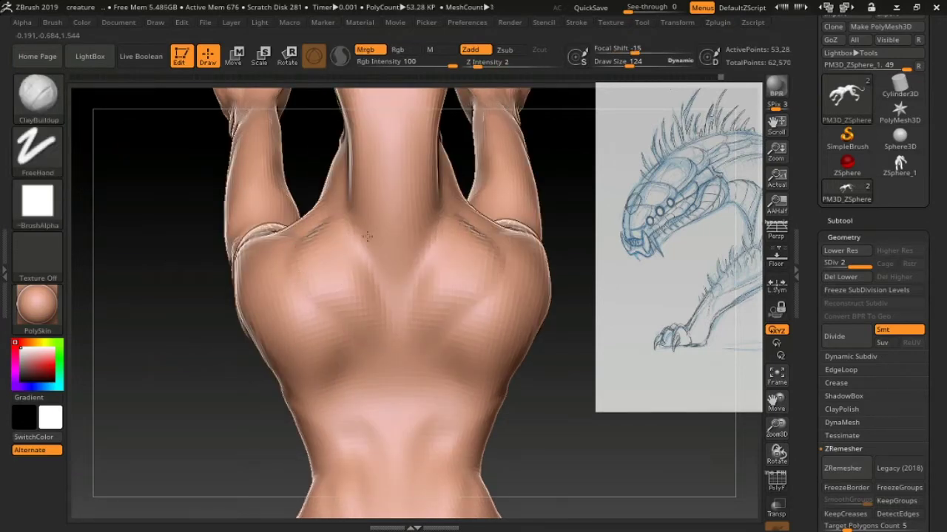
right_drag(299, 288, 441, 328)
right_drag(400, 305, 428, 354)
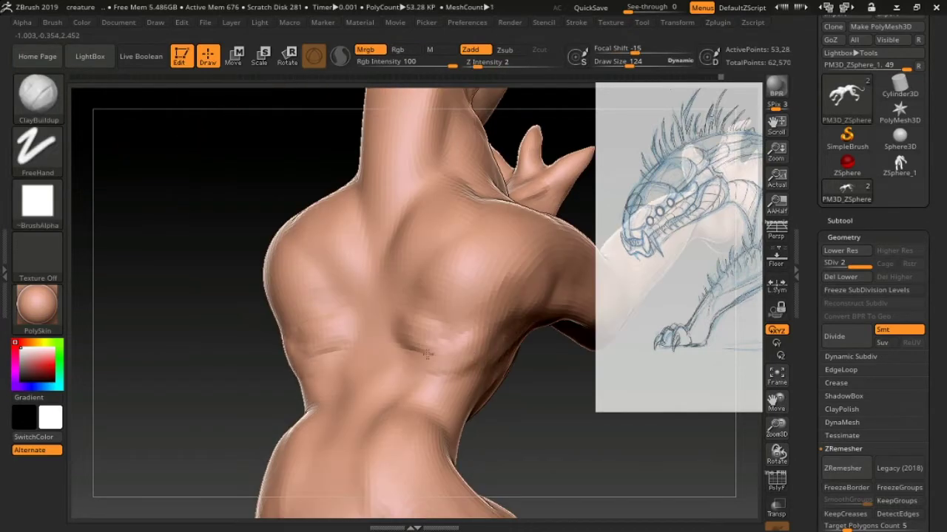
mouse_move(377, 331)
shift+mouse_down()
mouse_move(404, 338)
mouse_move(363, 362)
shift+mouse_up()
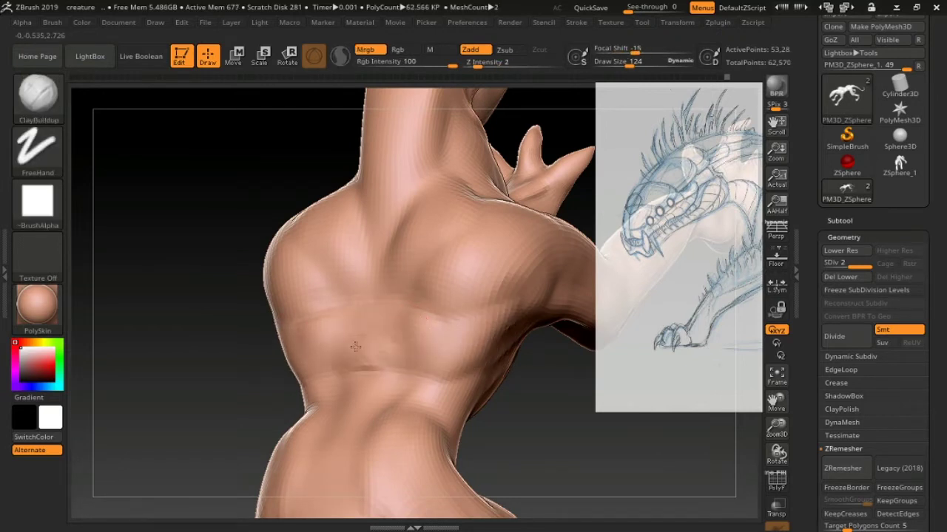
right_drag(369, 358, 385, 370)
drag(385, 370, 337, 412)
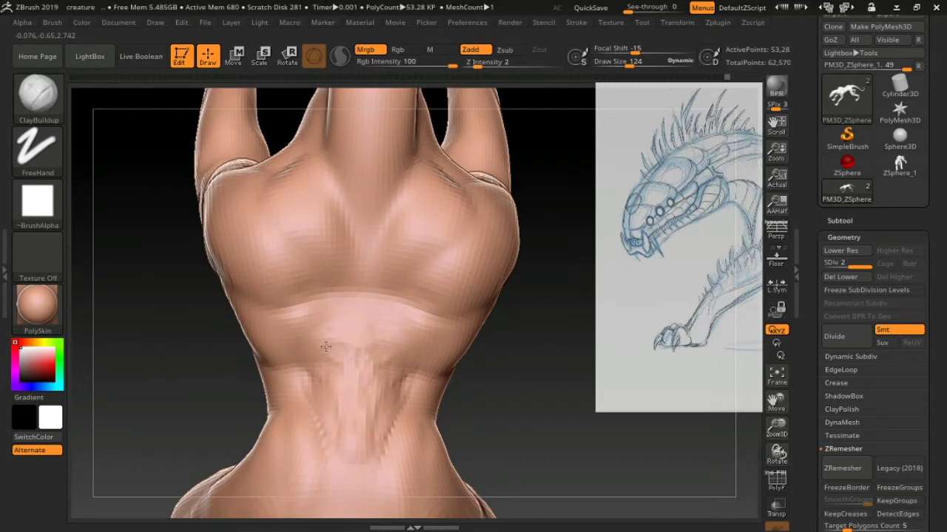
right_drag(370, 338, 370, 323)
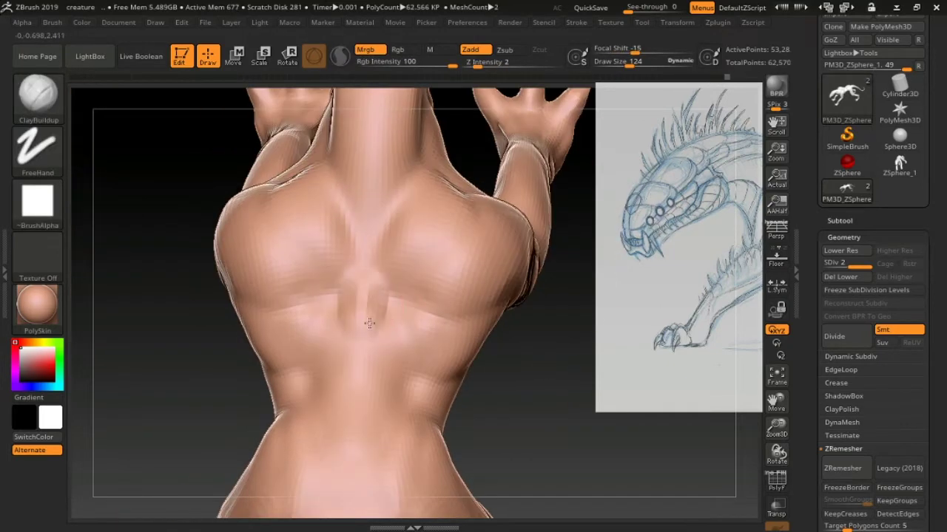
shift+drag(370, 342, 374, 325)
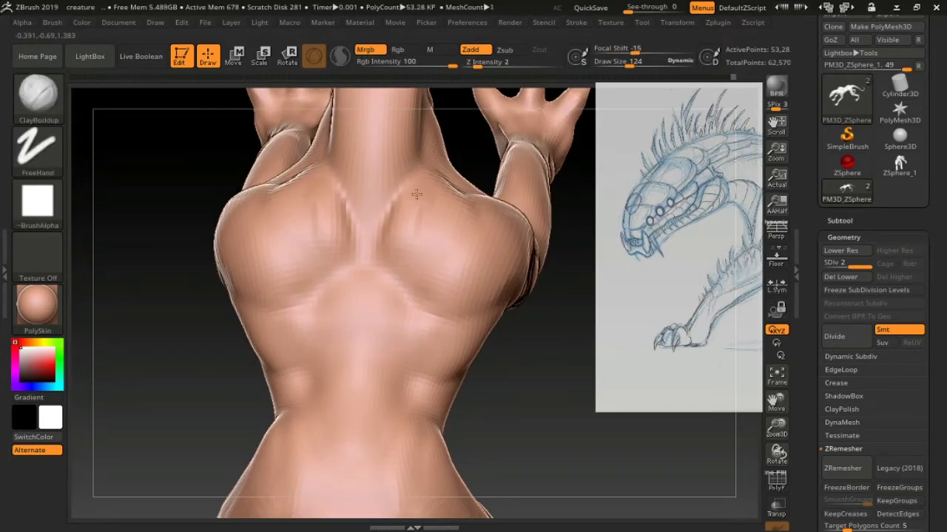
right_drag(374, 326, 385, 275)
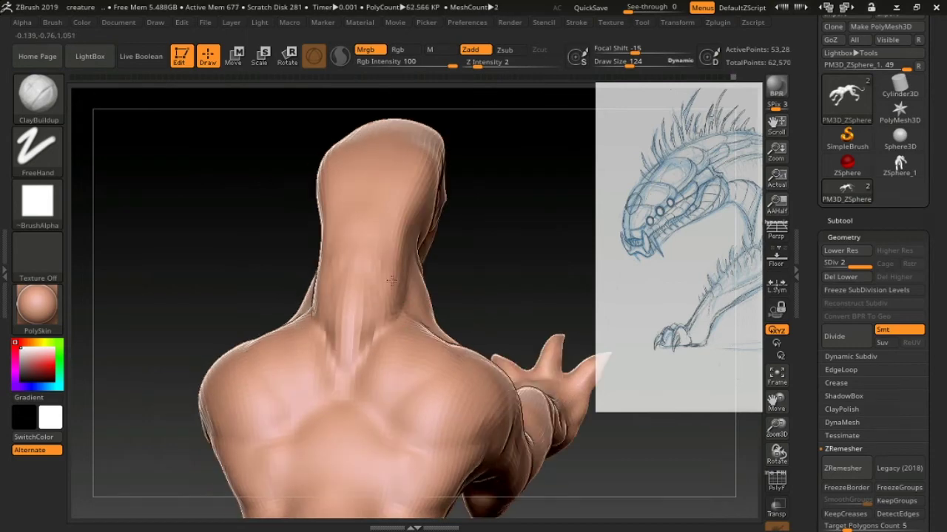
Step: Smooth the neck sides and the creases at the neck base and chest
shift+drag(392, 280, 391, 254)
right_drag(391, 254, 407, 227)
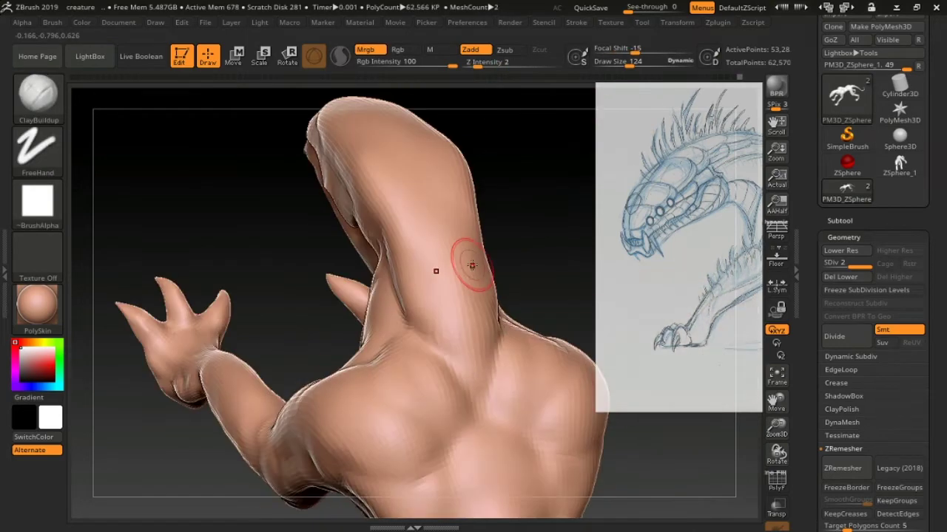
right_drag(472, 264, 348, 292)
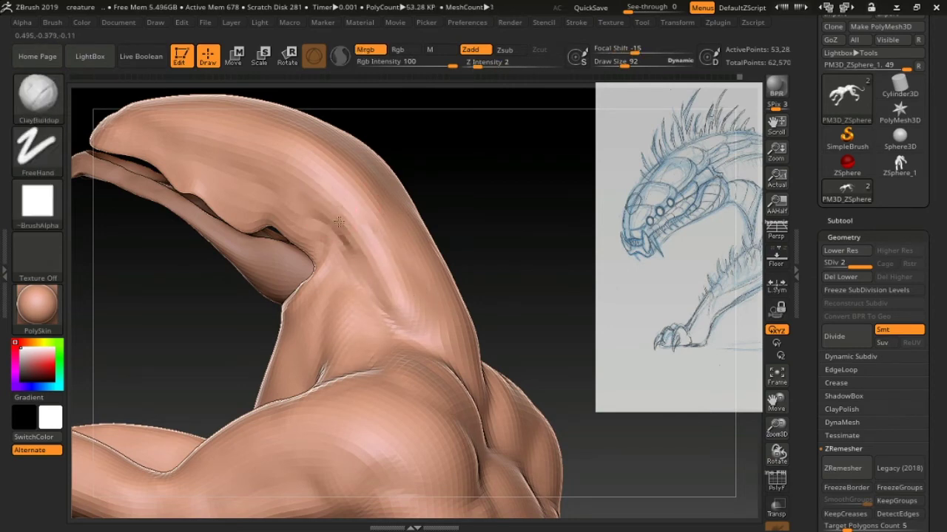
shift+drag(415, 326, 391, 313)
right_drag(391, 313, 331, 242)
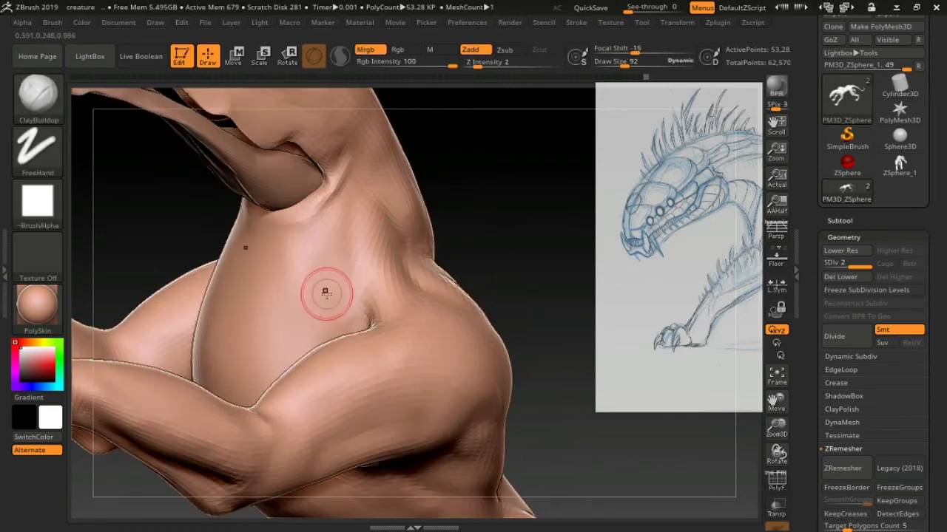
right_drag(328, 291, 334, 271)
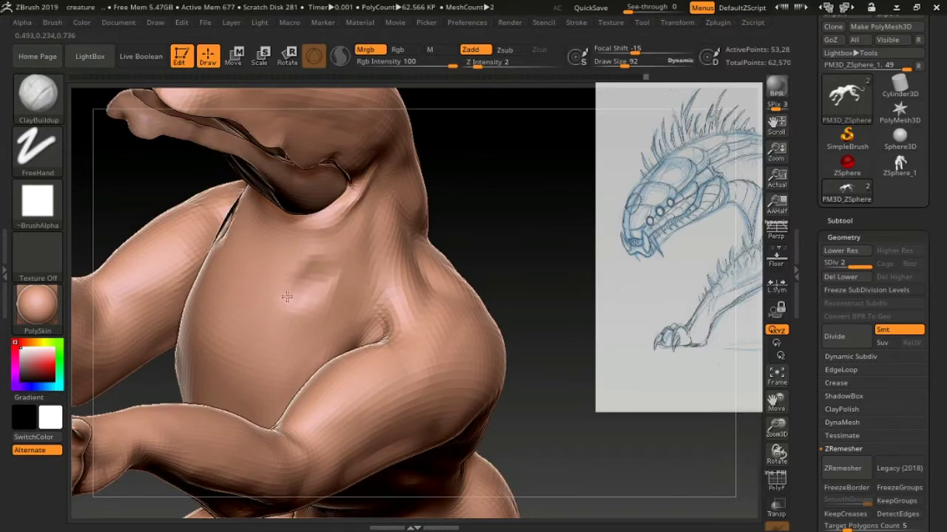
mouse_move(262, 342)
shift+mouse_down()
mouse_move(300, 303)
mouse_move(292, 311)
shift+mouse_up()
shift+drag(244, 222, 229, 288)
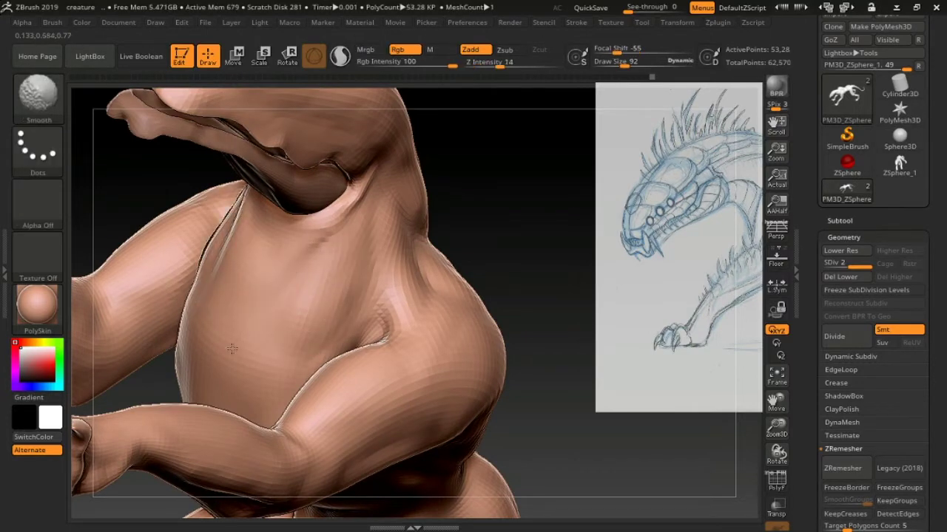
Step: Smooth the diagonal chest creases and sculpt V-shaped clay ridges on the lower chest
mouse_move(232, 348)
right_down()
mouse_move(327, 274)
mouse_move(200, 253)
right_up()
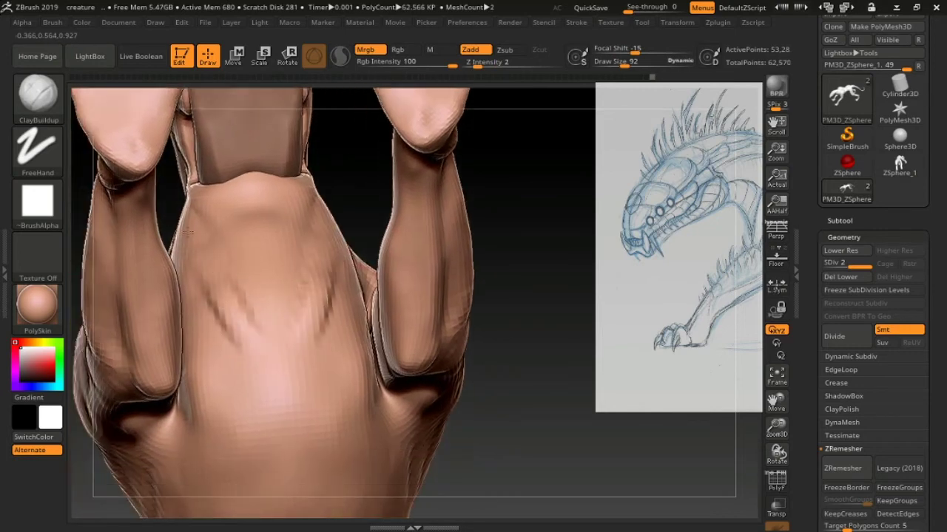
shift+drag(215, 303, 310, 321)
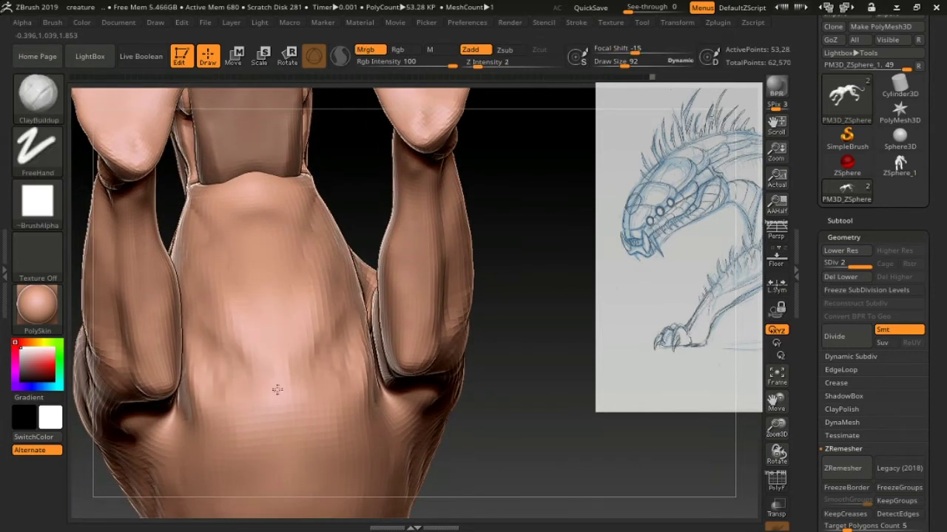
right_drag(278, 389, 293, 379)
mouse_move(305, 311)
mouse_down()
mouse_move(279, 381)
mouse_move(323, 406)
mouse_up()
right_drag(266, 357, 417, 376)
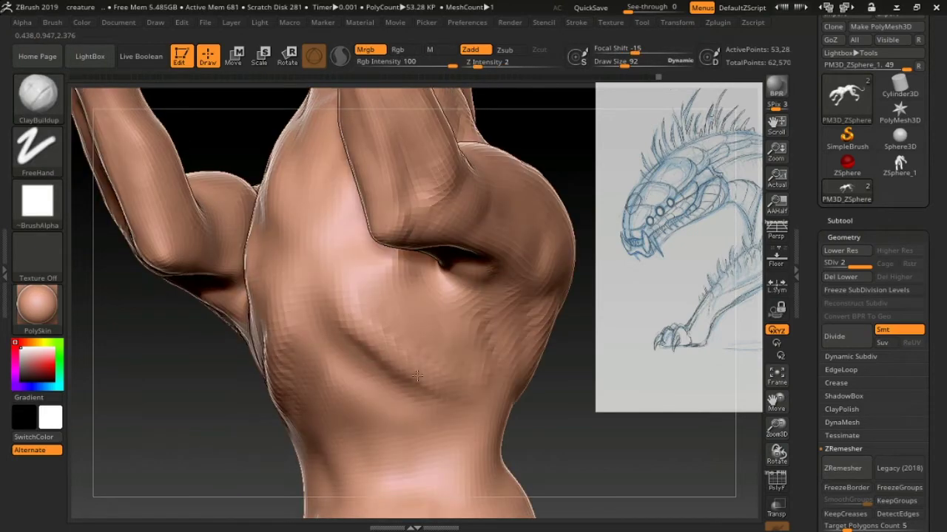
shift+drag(472, 347, 449, 320)
mouse_move(326, 359)
right_down()
mouse_move(285, 380)
mouse_move(300, 251)
mouse_move(214, 174)
mouse_move(217, 253)
mouse_move(323, 300)
mouse_move(411, 248)
mouse_move(372, 167)
right_up()
Step: Smooth the cross-hatched clay ridges on the shoulder and build up clay on the belly
key(shift)
key(shift)
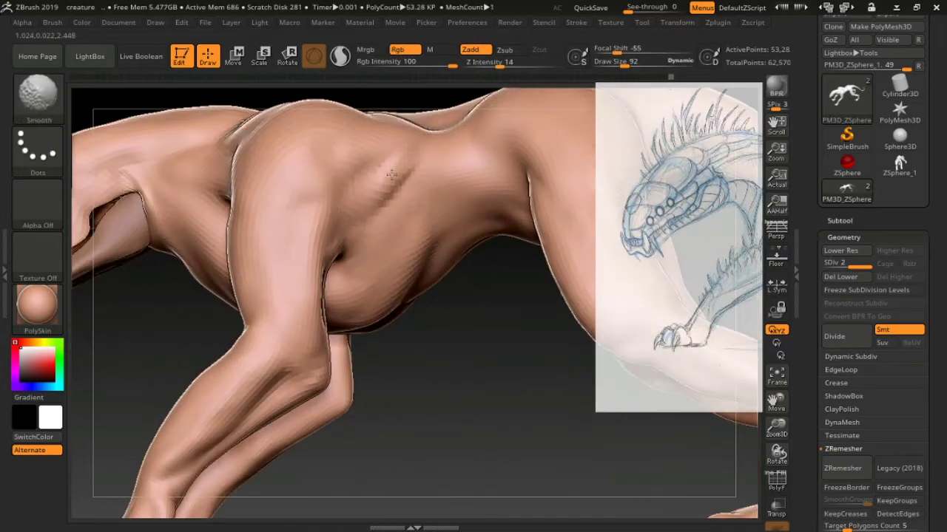
mouse_move(349, 196)
shift+mouse_down()
mouse_move(366, 173)
mouse_move(383, 196)
shift+mouse_up()
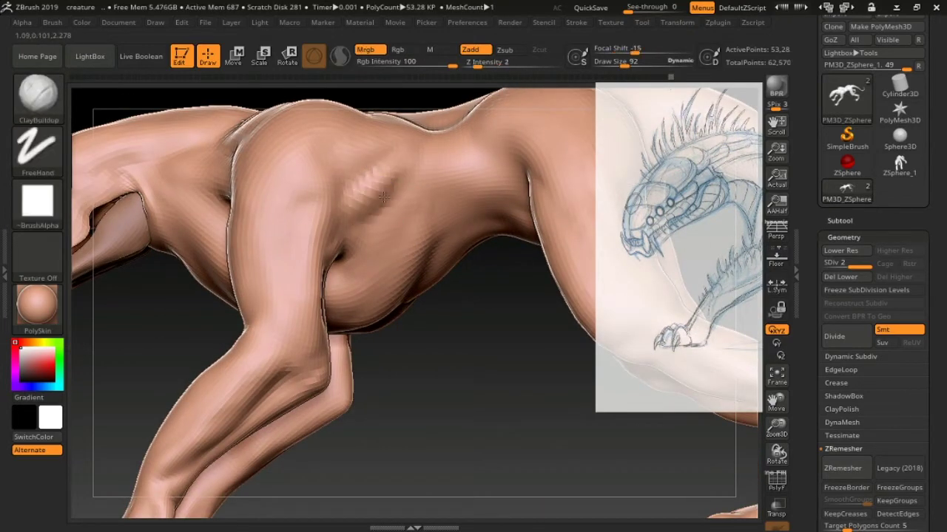
mouse_move(340, 236)
shift+mouse_down()
mouse_move(369, 182)
mouse_move(368, 223)
shift+mouse_up()
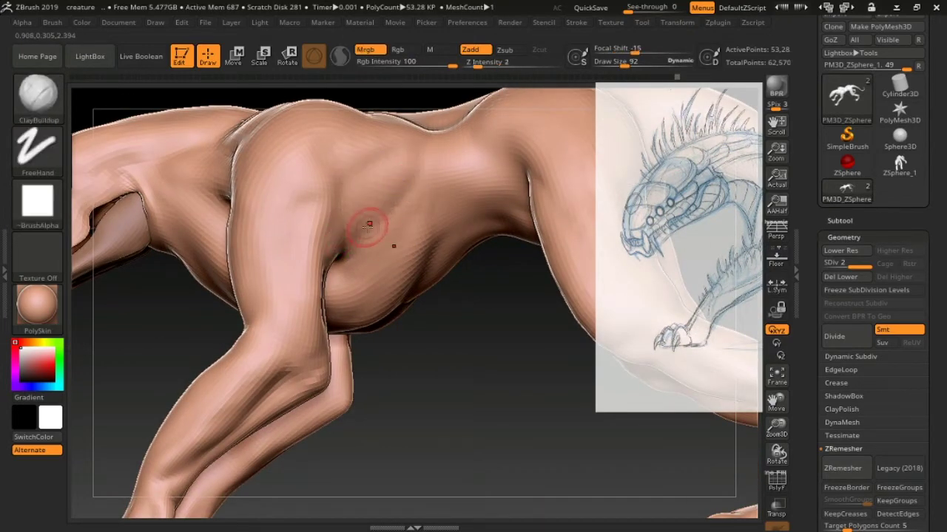
key(shift)
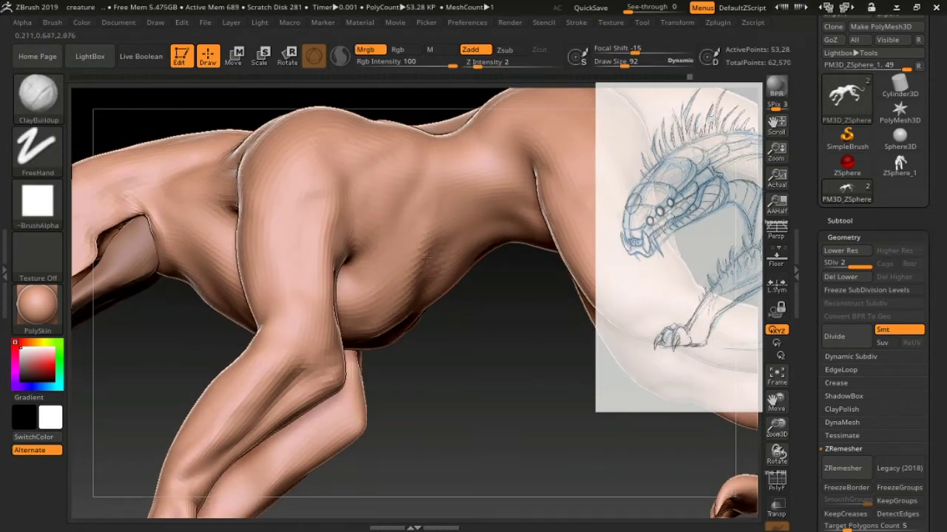
mouse_move(417, 248)
mouse_down()
mouse_move(394, 303)
mouse_move(451, 172)
mouse_move(436, 179)
mouse_move(379, 272)
mouse_move(473, 249)
mouse_move(287, 271)
mouse_up()
key(shift)
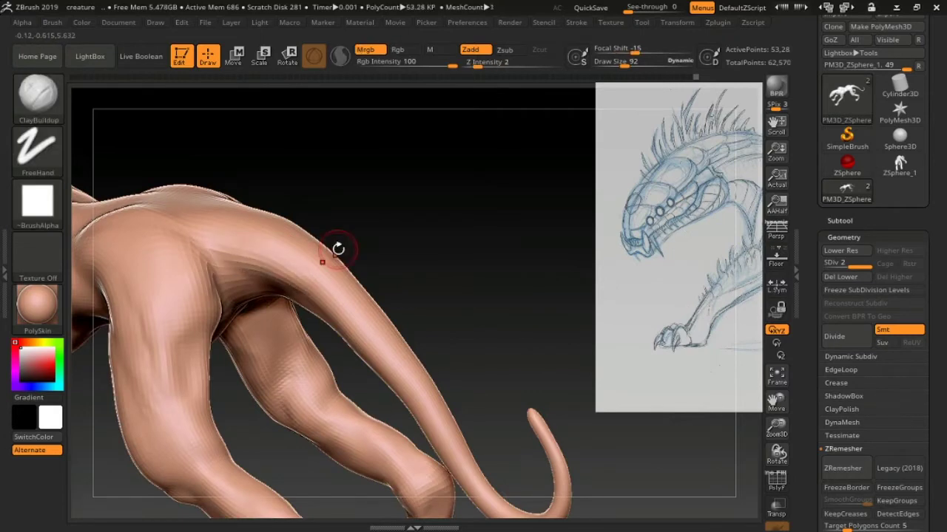
Step: Smooth the hind legs and their inner leg surfaces
mouse_move(338, 250)
mouse_down()
mouse_move(319, 180)
mouse_move(348, 234)
mouse_up()
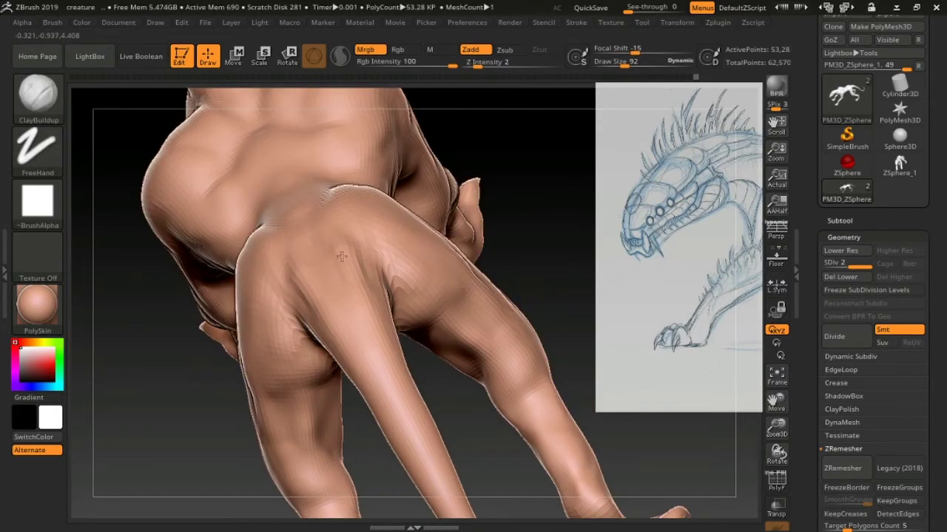
shift+drag(353, 322, 316, 244)
mouse_move(367, 356)
mouse_down()
mouse_move(338, 332)
mouse_move(414, 261)
mouse_move(423, 368)
mouse_up()
shift+drag(422, 264, 407, 276)
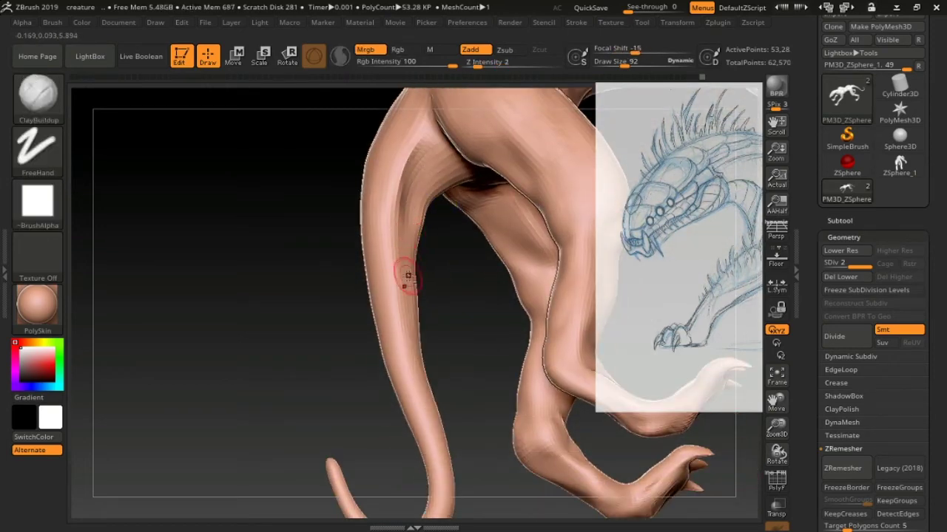
shift+drag(416, 355, 394, 311)
mouse_move(406, 158)
mouse_down()
mouse_move(513, 233)
mouse_move(534, 231)
mouse_move(613, 87)
mouse_up()
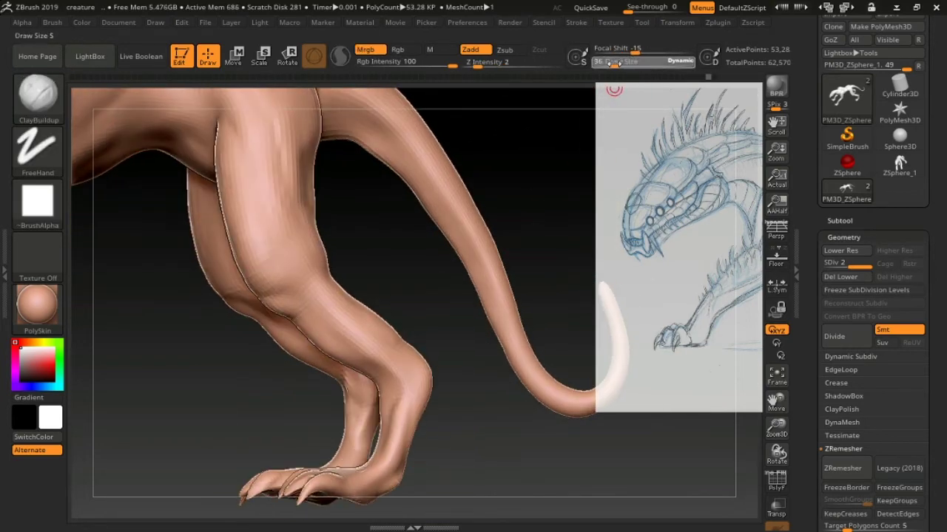
drag(513, 356, 468, 383)
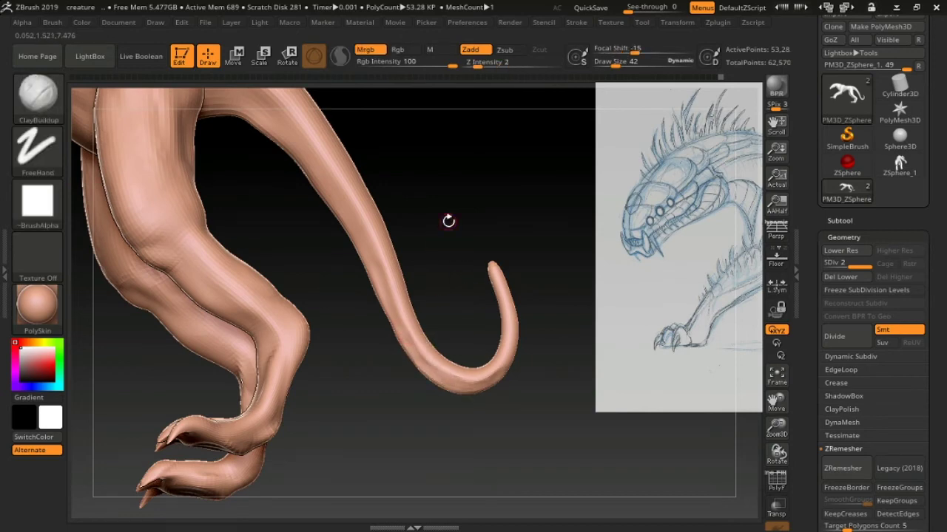
Step: Frame the whole creature and divide the mesh to subdivision level 3
key(space)
key(f)
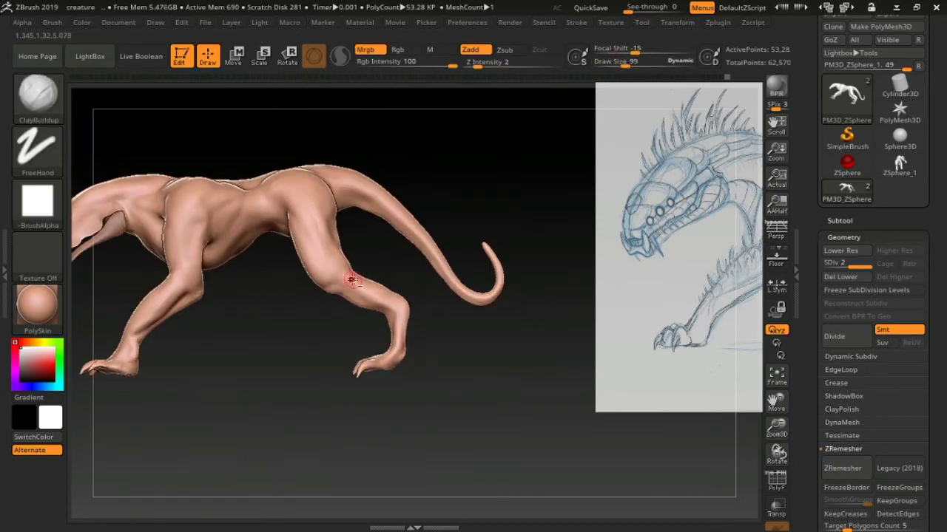
mouse_move(343, 279)
mouse_down()
mouse_move(379, 325)
mouse_move(466, 357)
mouse_move(473, 277)
mouse_move(408, 377)
mouse_move(434, 378)
mouse_up()
mouse_move(314, 294)
mouse_down()
mouse_move(407, 317)
mouse_move(500, 259)
mouse_up()
click(851, 339)
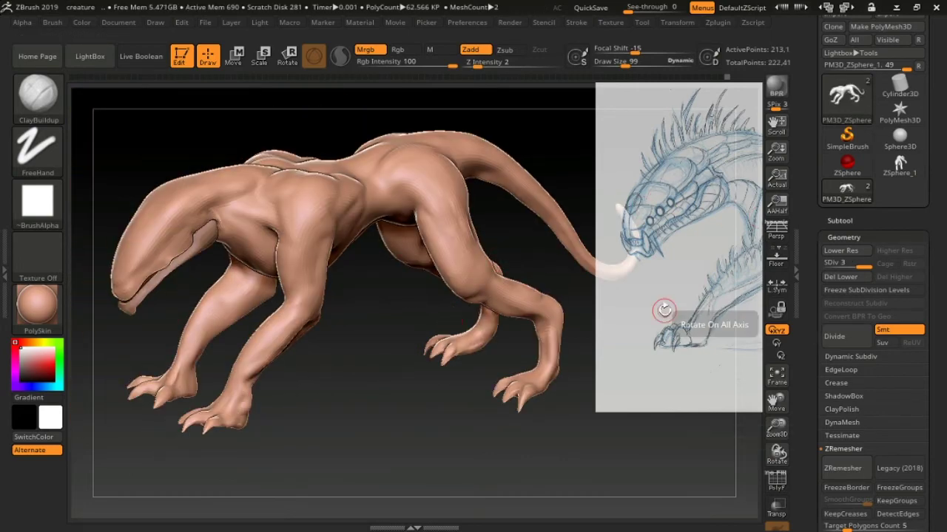
mouse_move(306, 274)
ctrl+right_down()
mouse_move(335, 275)
mouse_move(371, 226)
ctrl+right_up()
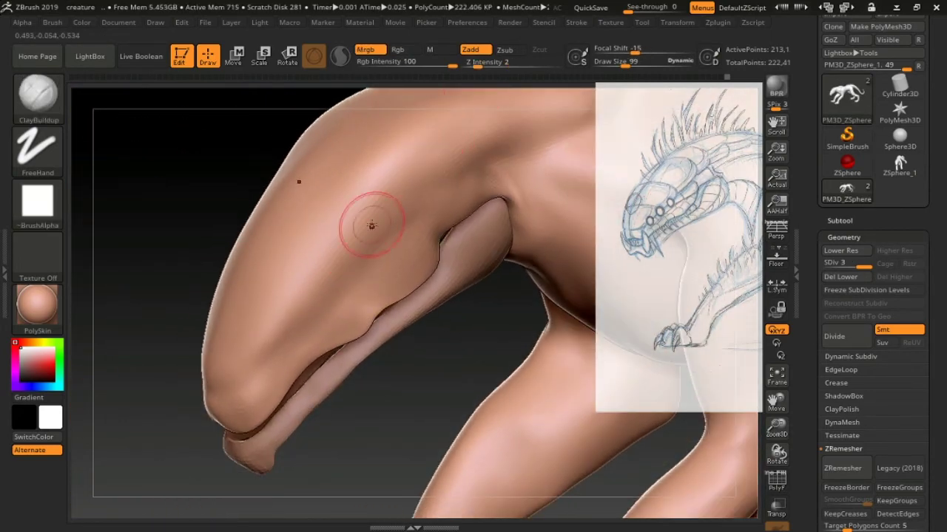